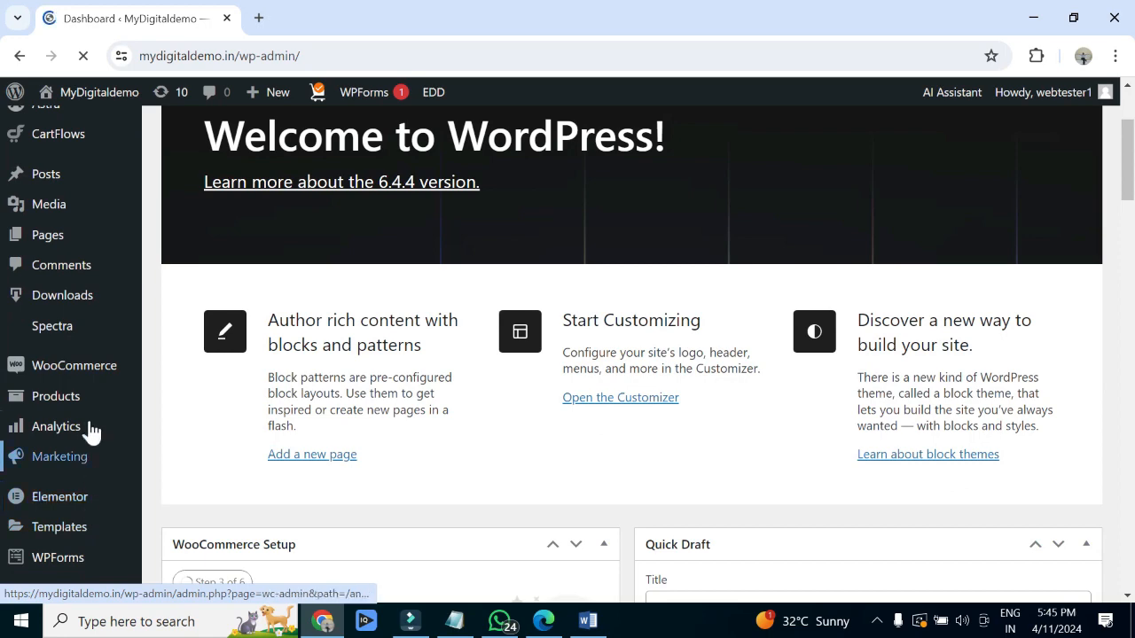
Open the WordPress navigation menu editor for editing the site's Main Menu
scroll(92, 499, down, 1)
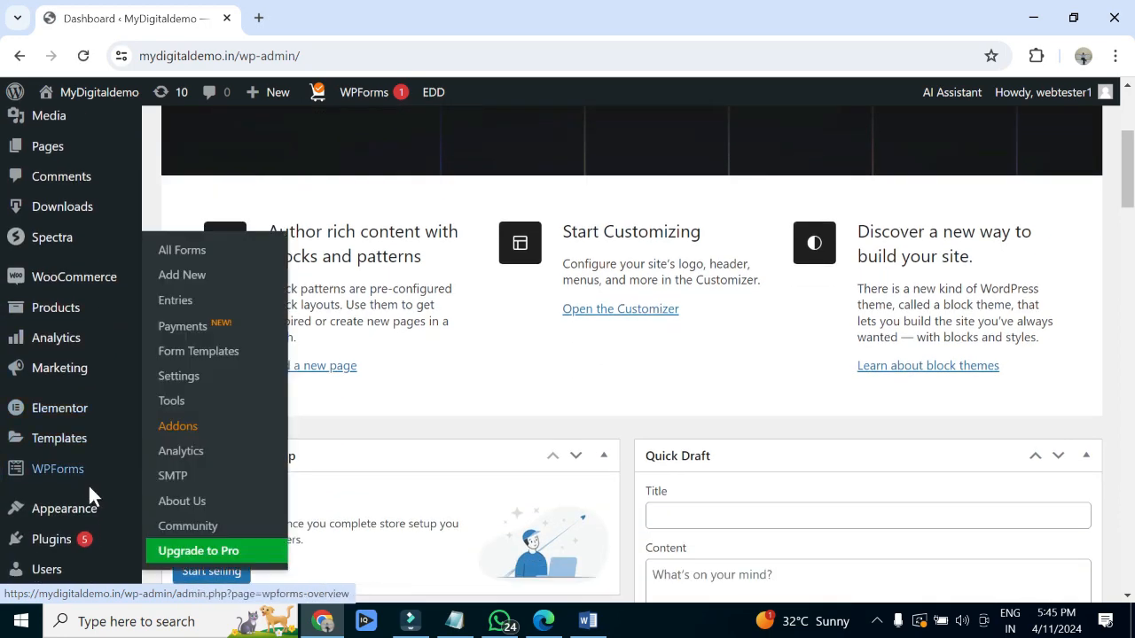
scroll(87, 483, down, 1)
mouse_move(76, 425)
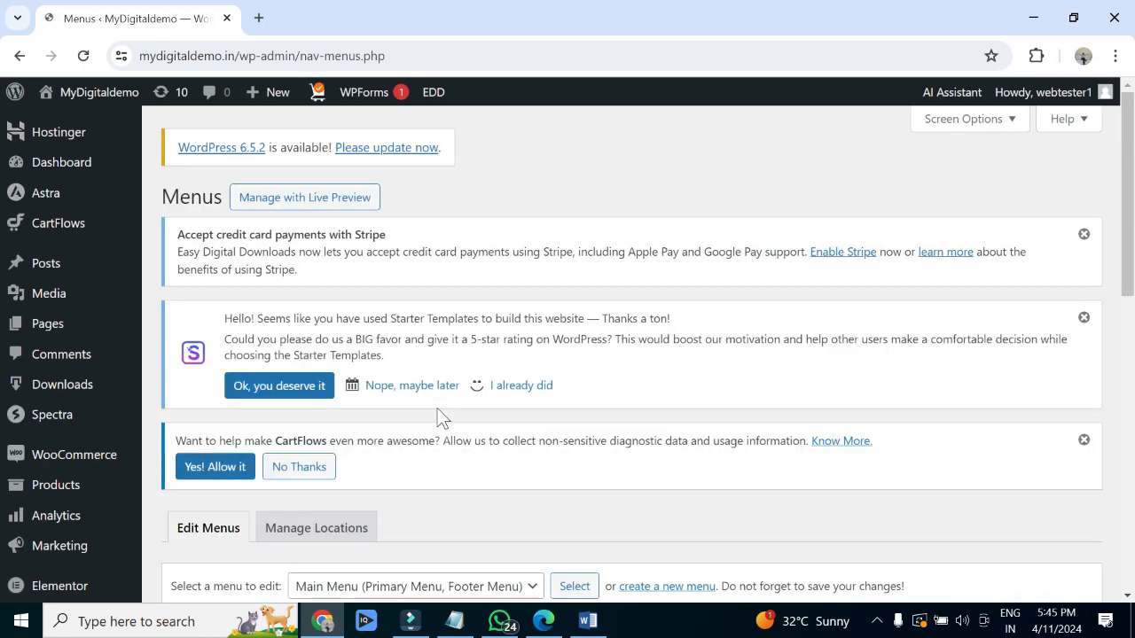
Add the Blog category as an item in the Main Menu structure
scroll(437, 408, down, 4)
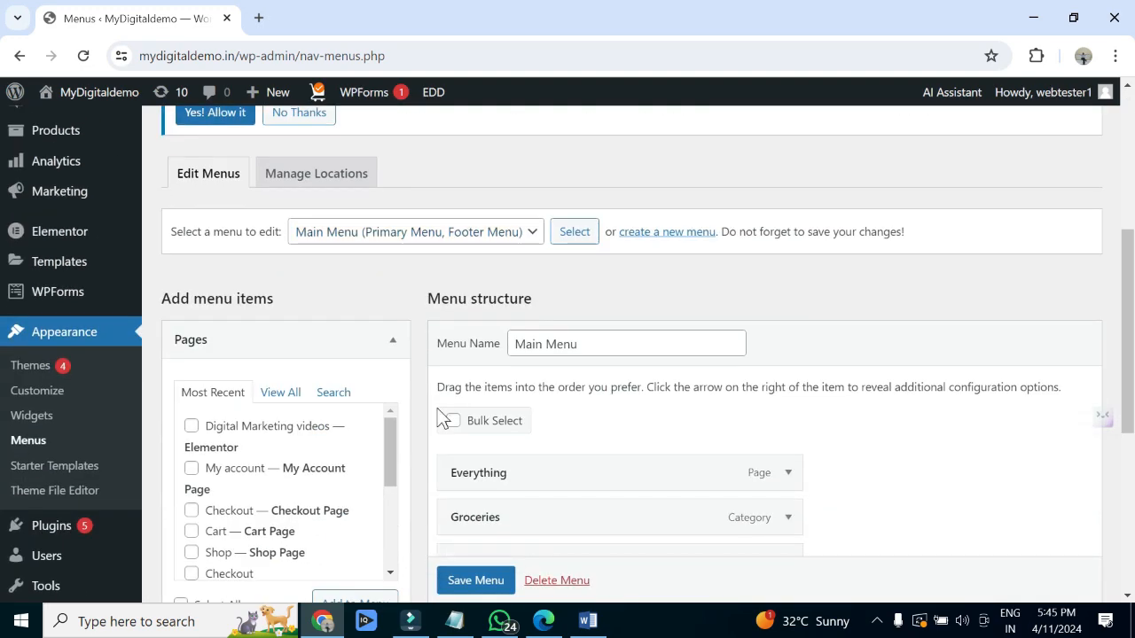
scroll(437, 410, down, 2)
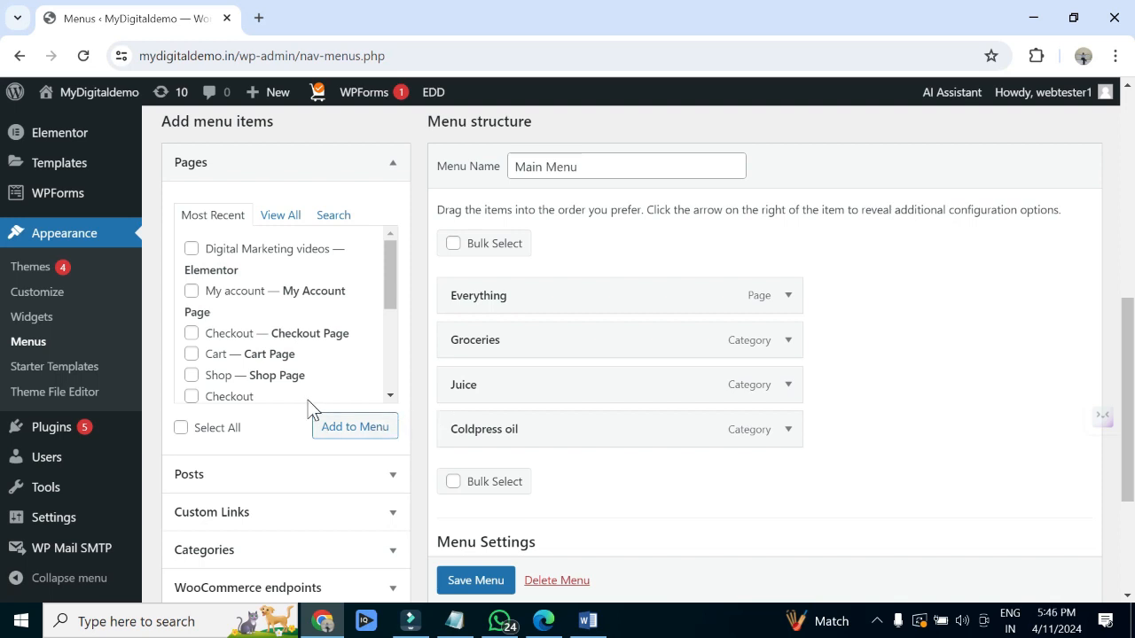
scroll(266, 446, down, 1)
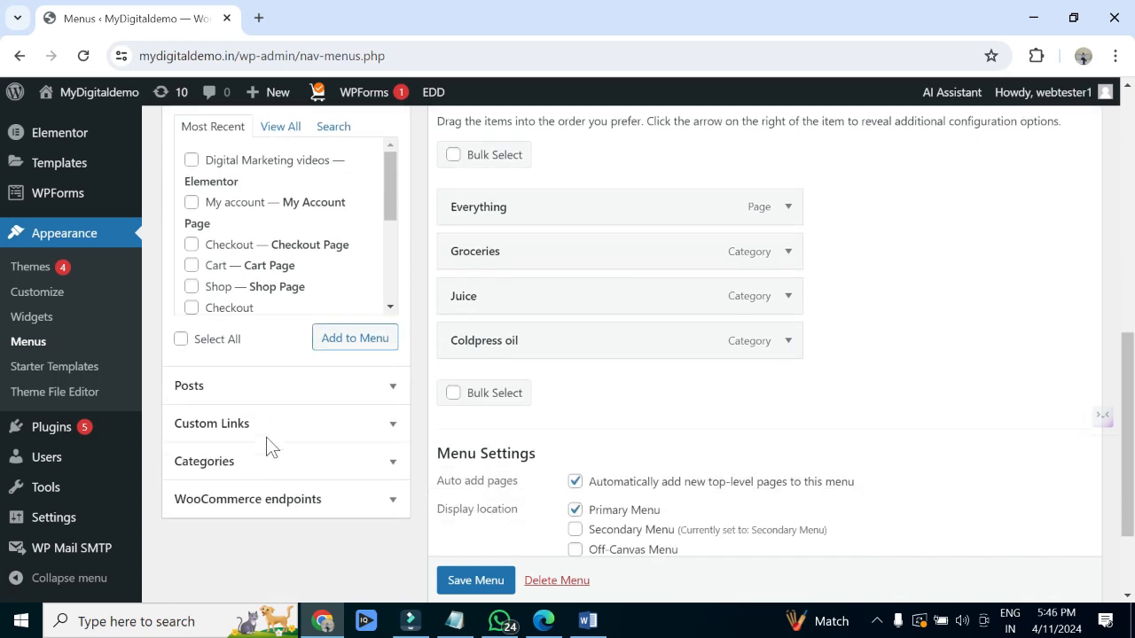
scroll(269, 450, down, 1)
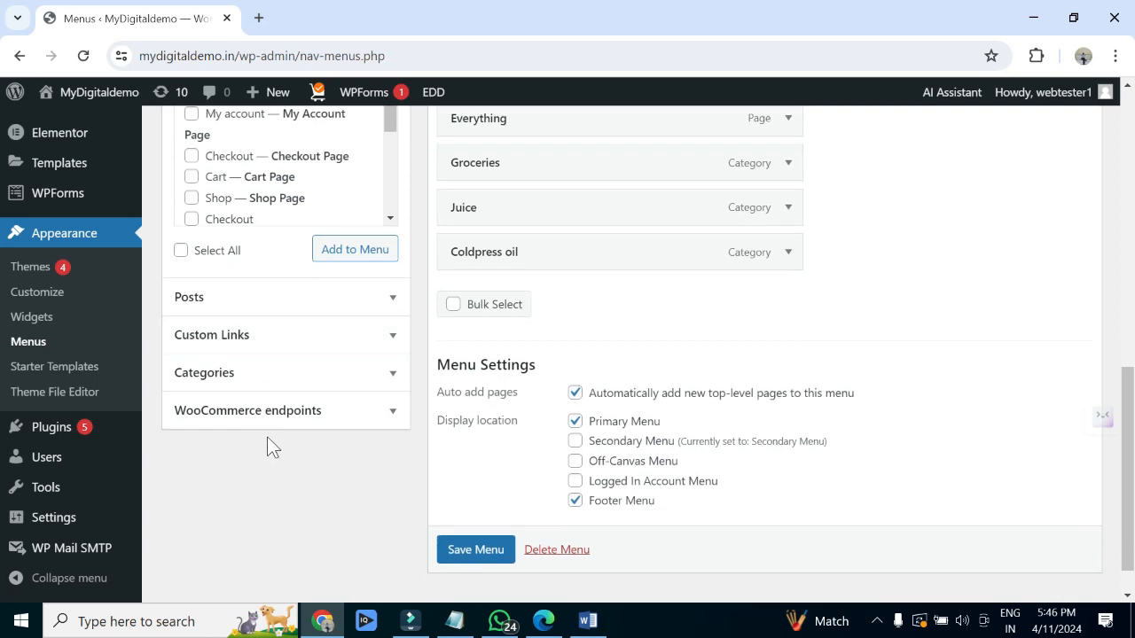
click(252, 372)
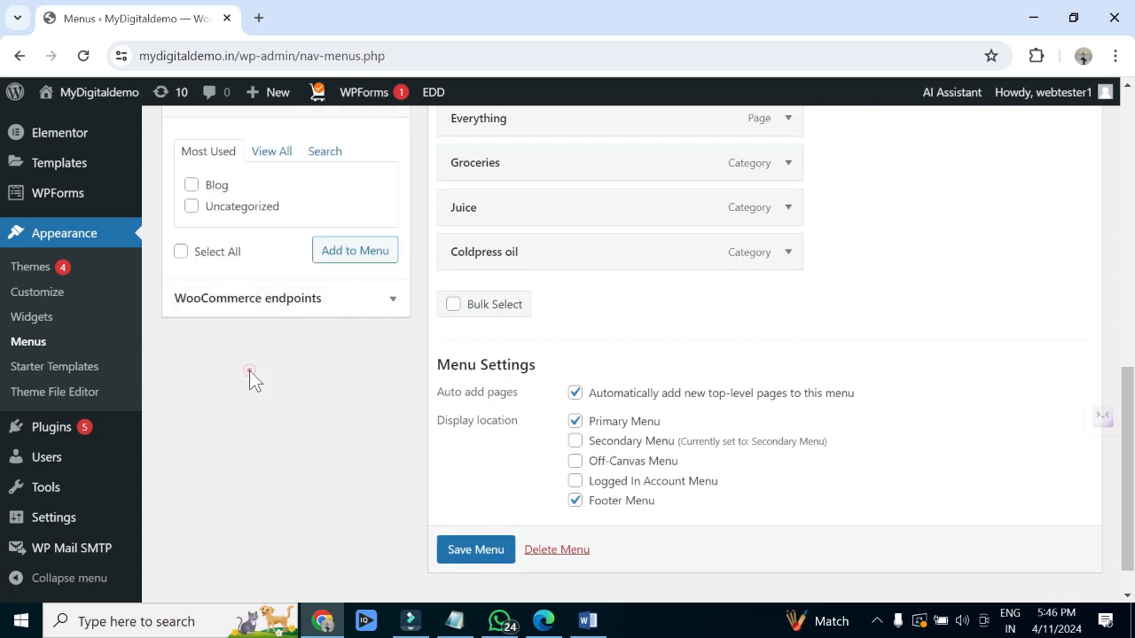
scroll(248, 350, up, 1)
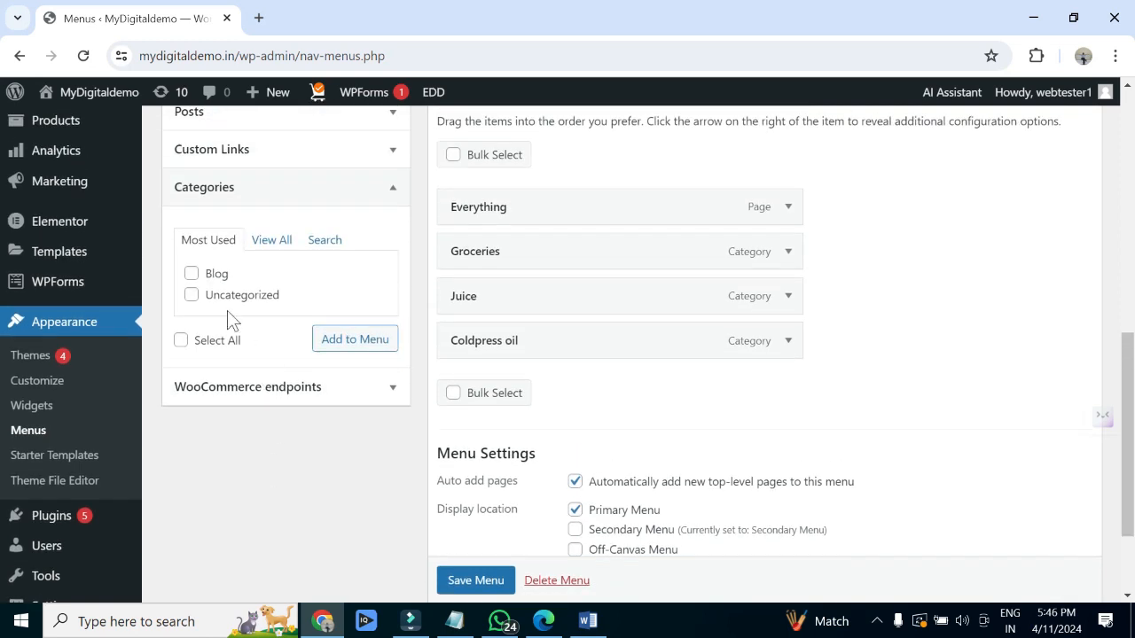
click(192, 273)
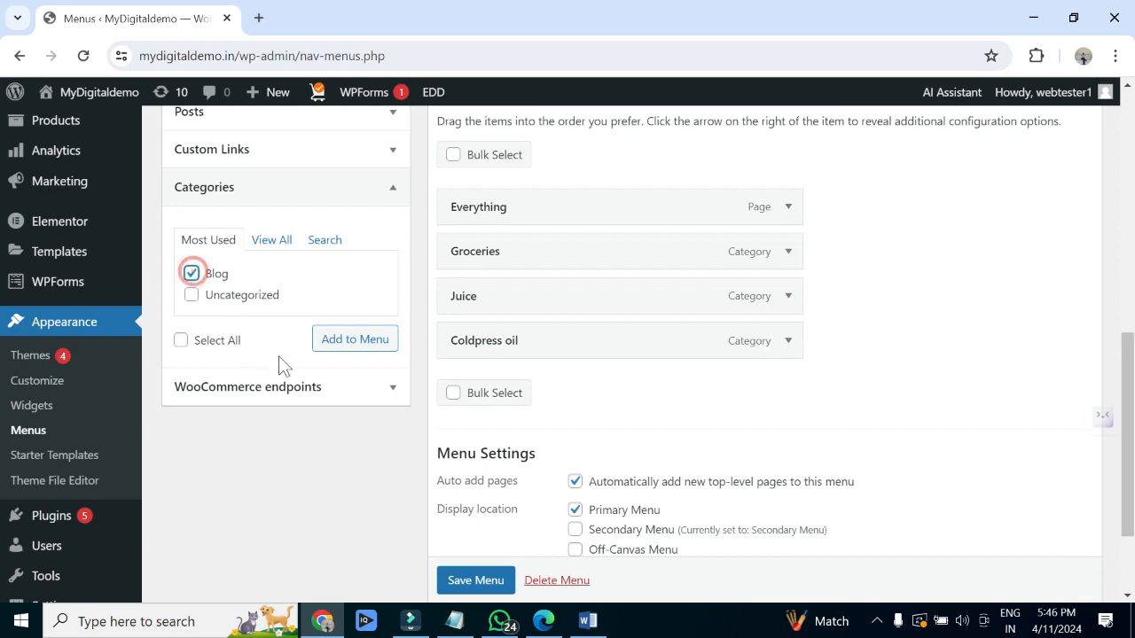
click(354, 339)
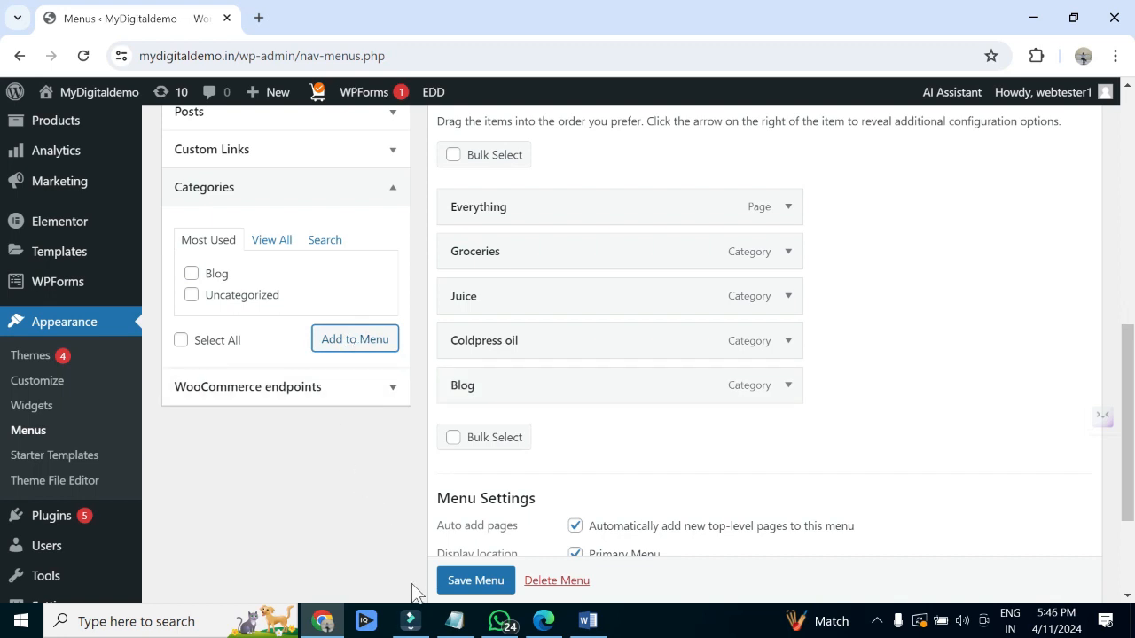
Save the Main Menu with its added Blog item
click(541, 623)
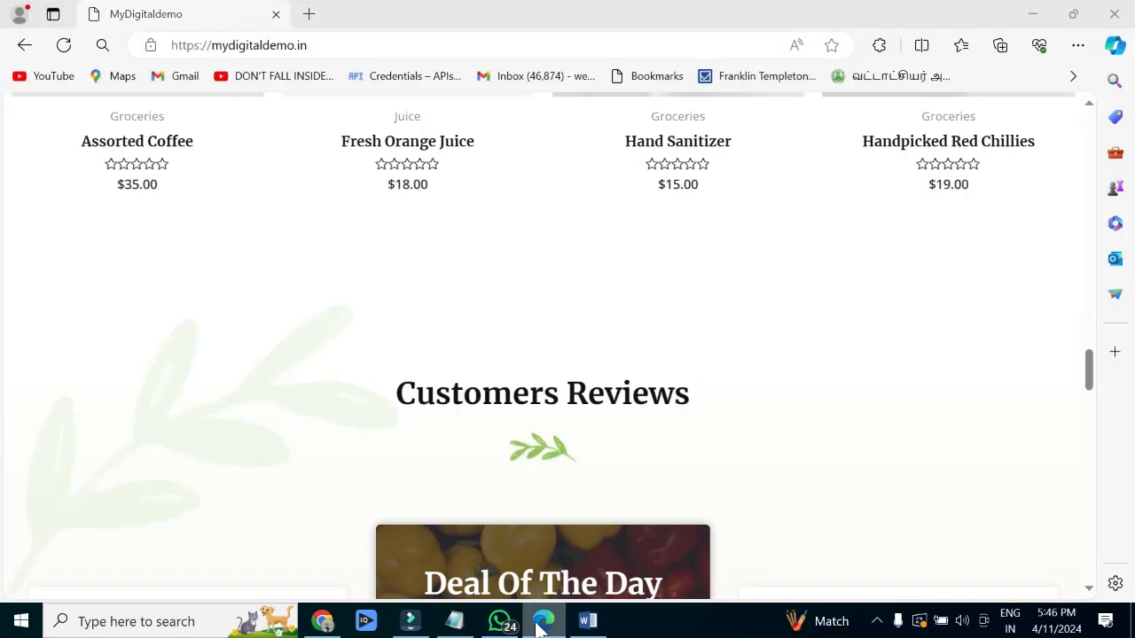
click(541, 623)
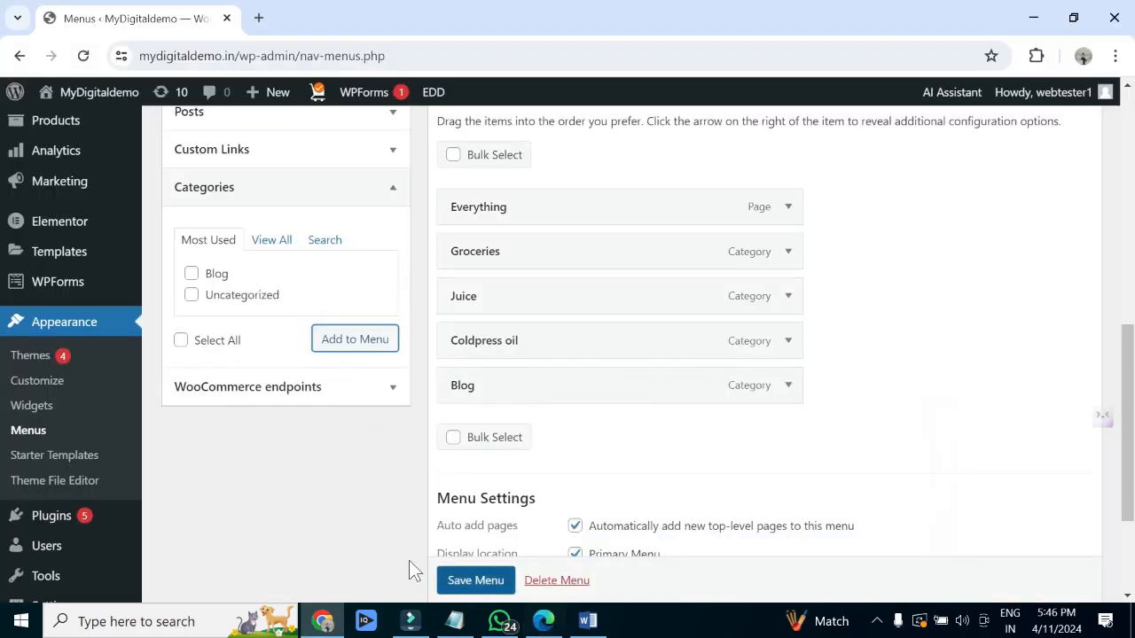
scroll(497, 585, down, 1)
click(496, 582)
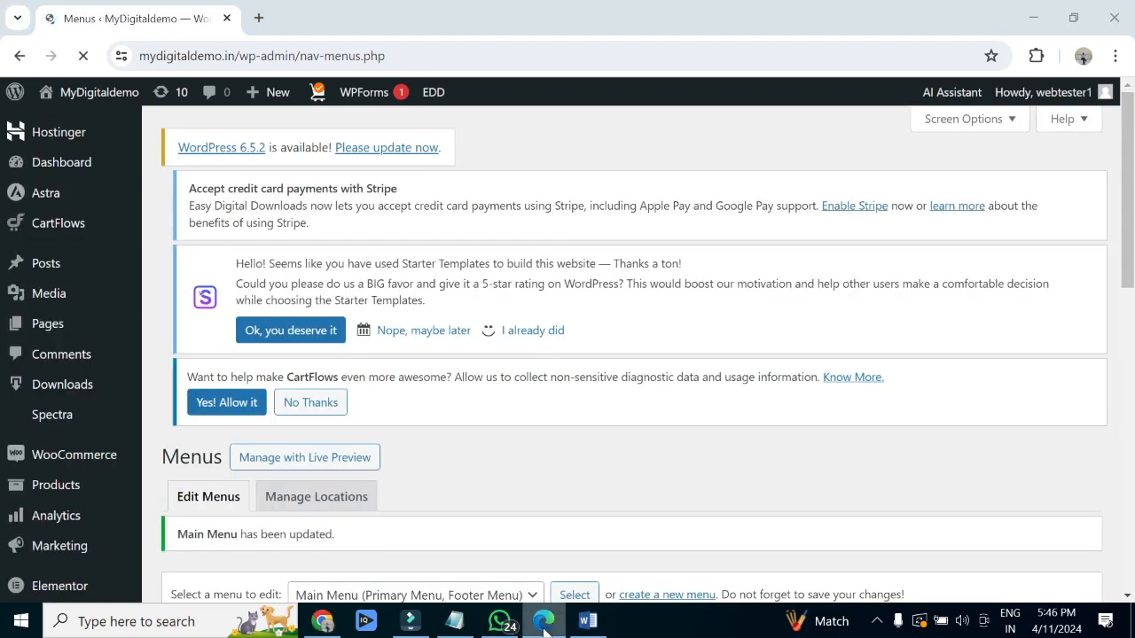
Switch to Edge, reload the mydigitaldemo.in home page and open Blog from the site's header navigation to review it
click(543, 622)
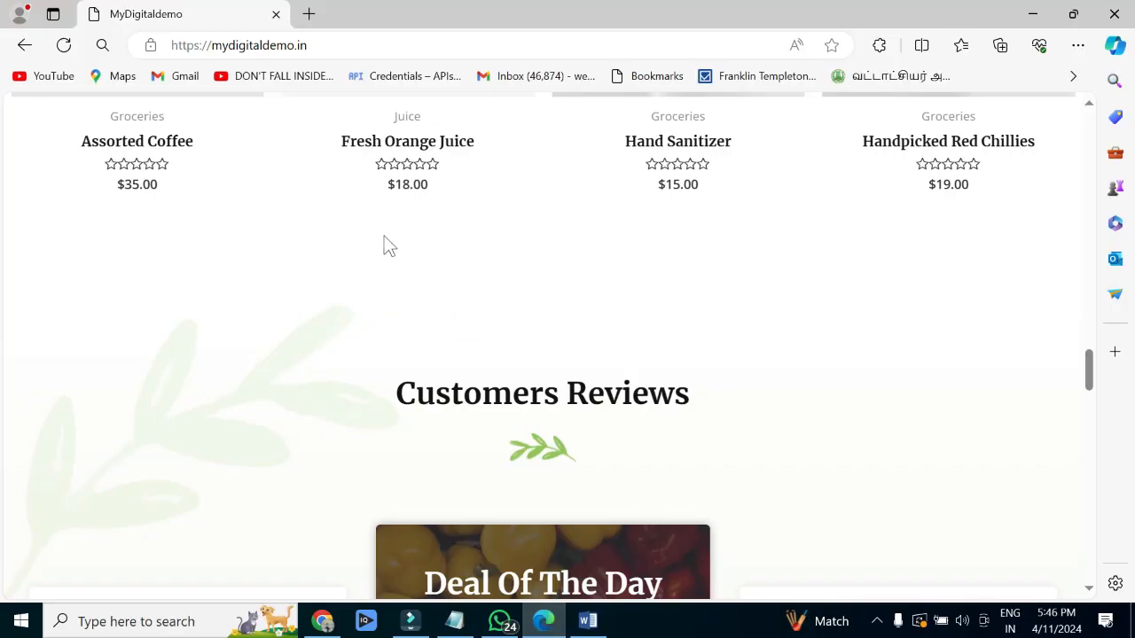
scroll(102, 285, up, 3)
click(327, 45)
key(Return)
scroll(645, 377, up, 6)
scroll(643, 377, up, 10)
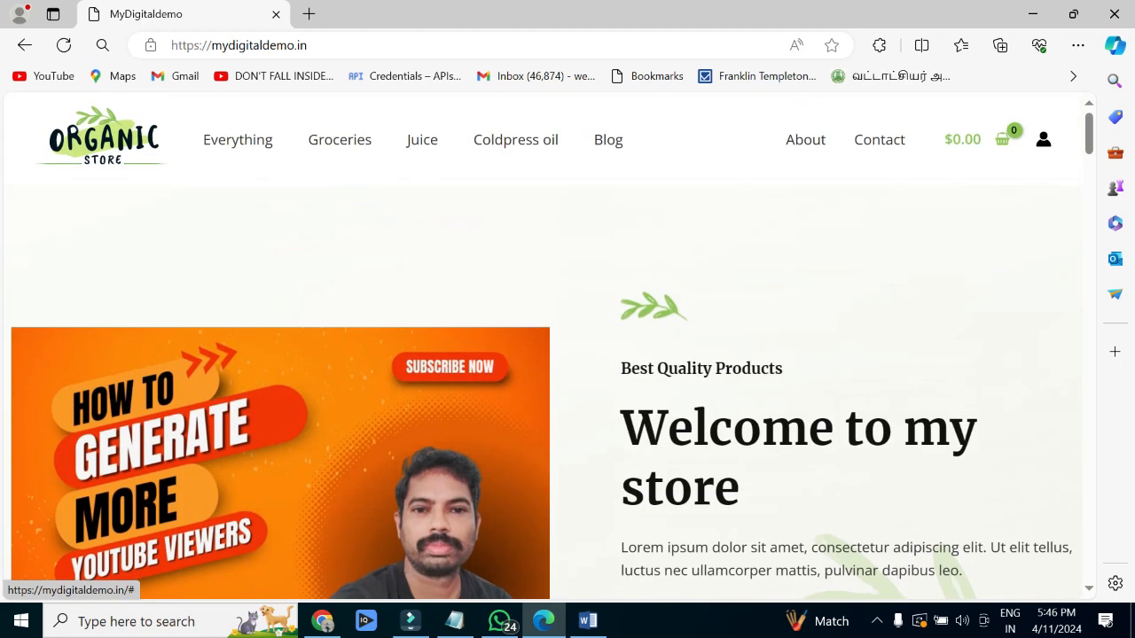
click(611, 156)
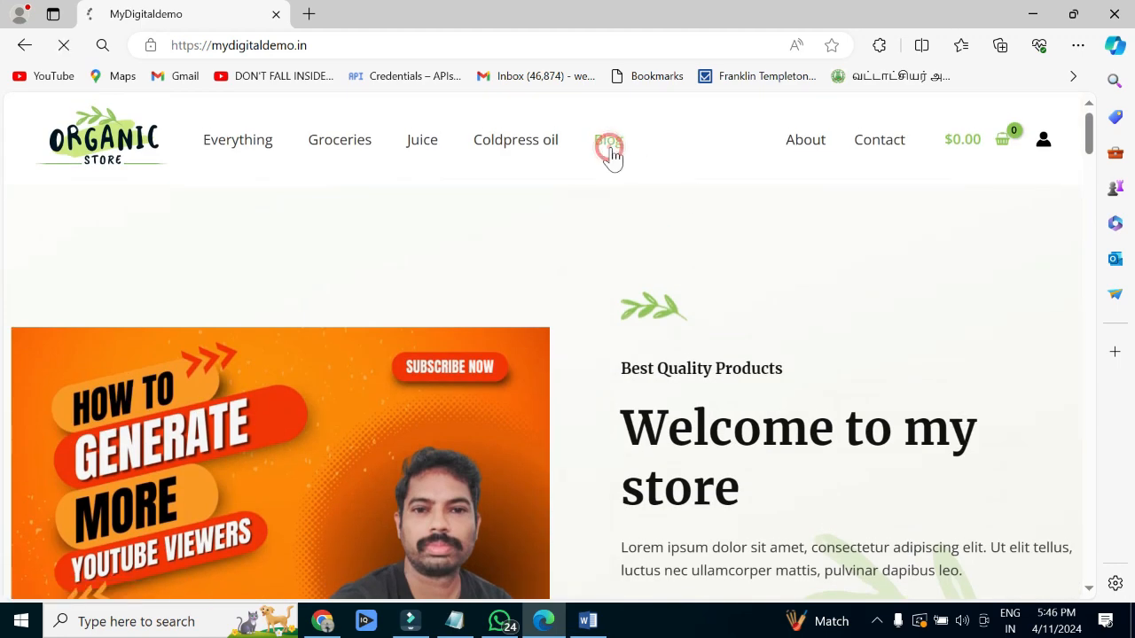
scroll(195, 342, down, 2)
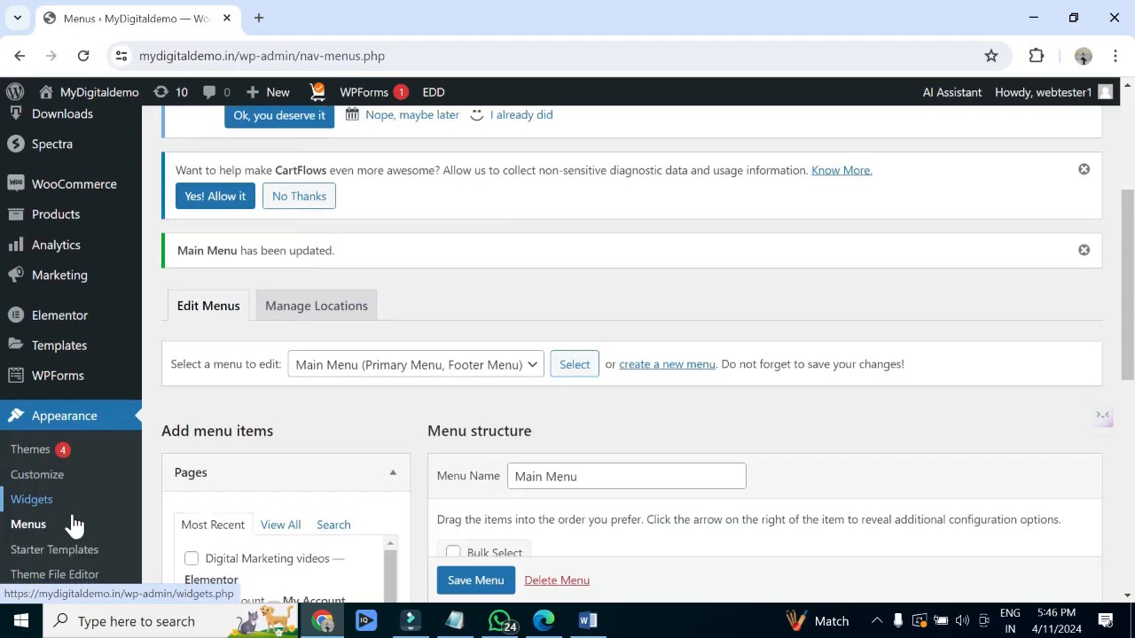
In Chrome, open the theme customizer and go to the Blog / Archive settings
scroll(76, 524, down, 1)
mouse_move(85, 505)
click(49, 393)
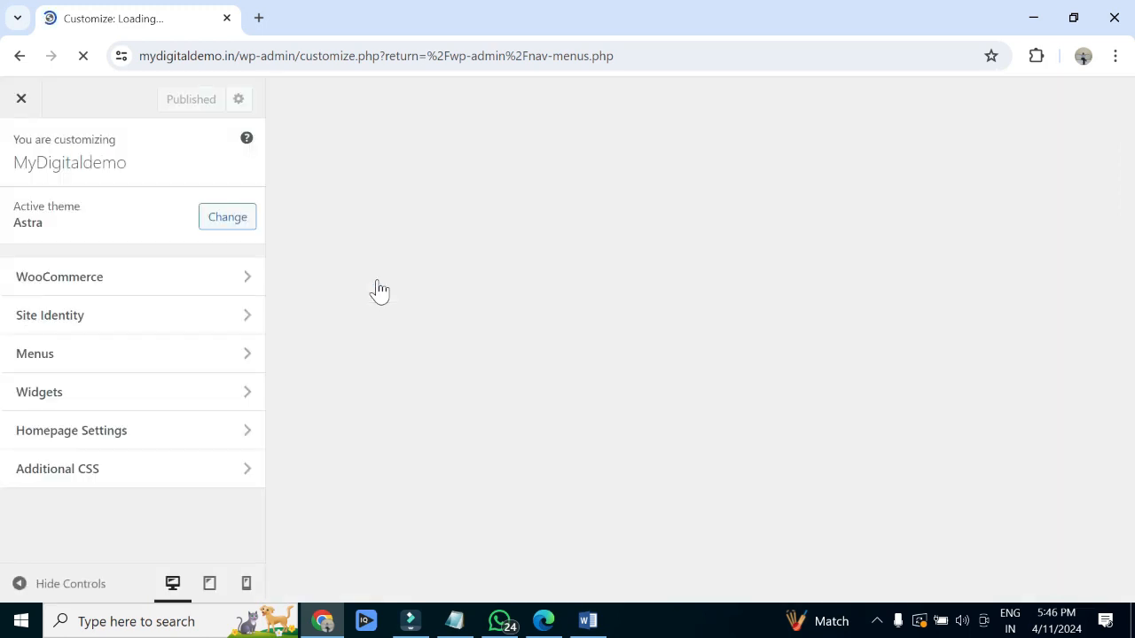
scroll(193, 361, down, 1)
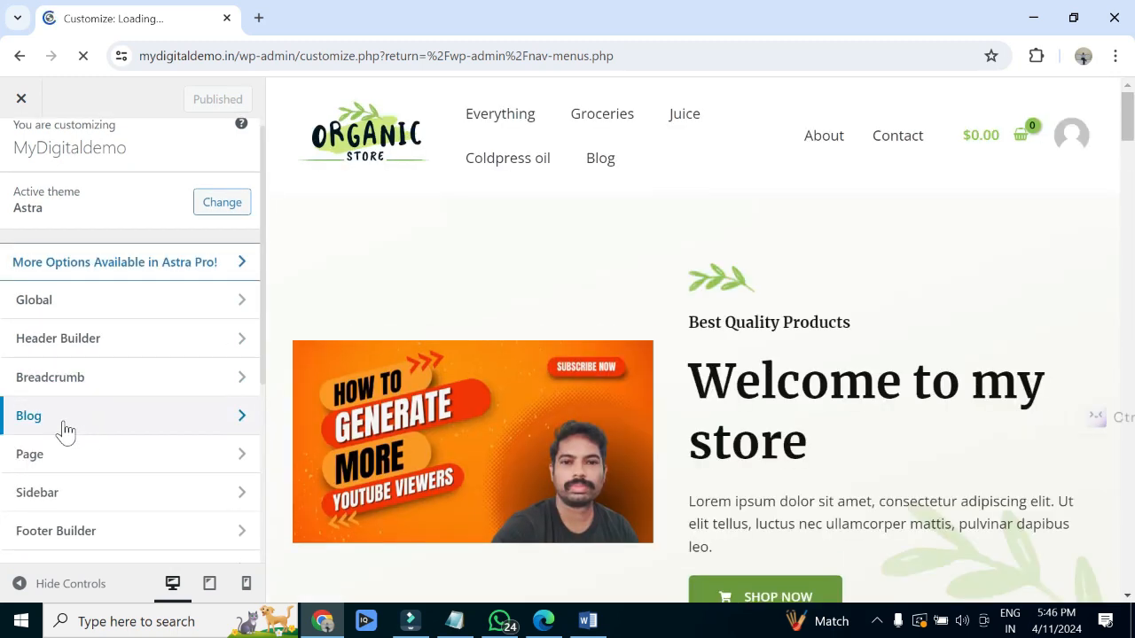
click(65, 429)
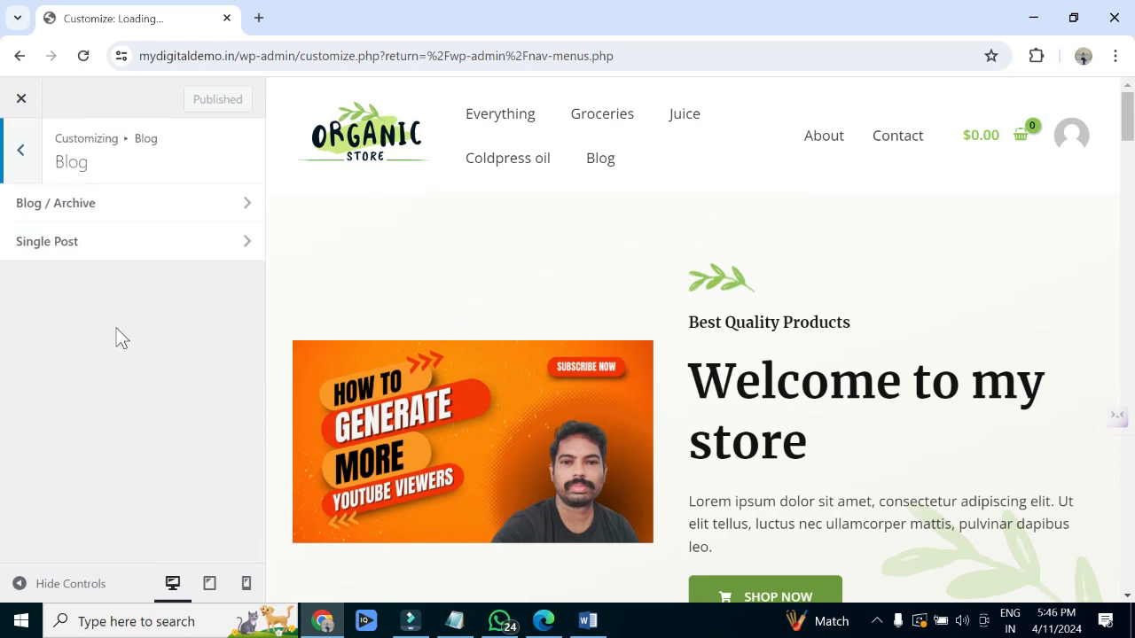
click(134, 210)
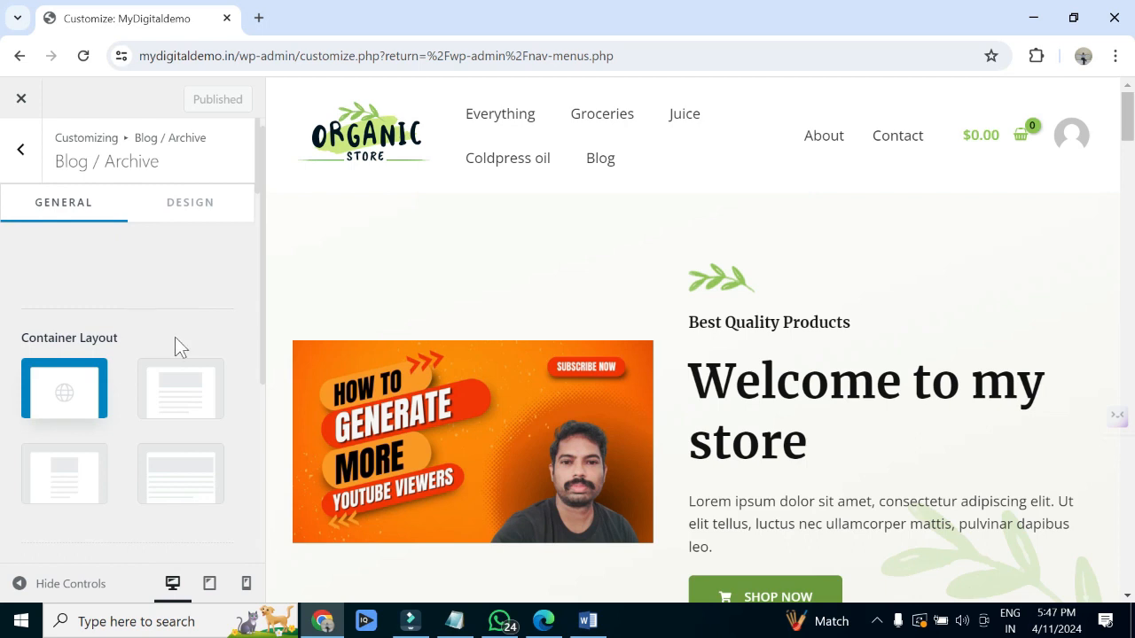
Try the Classic blog layout, switch to the list-style layout and publish the change
scroll(175, 337, down, 2)
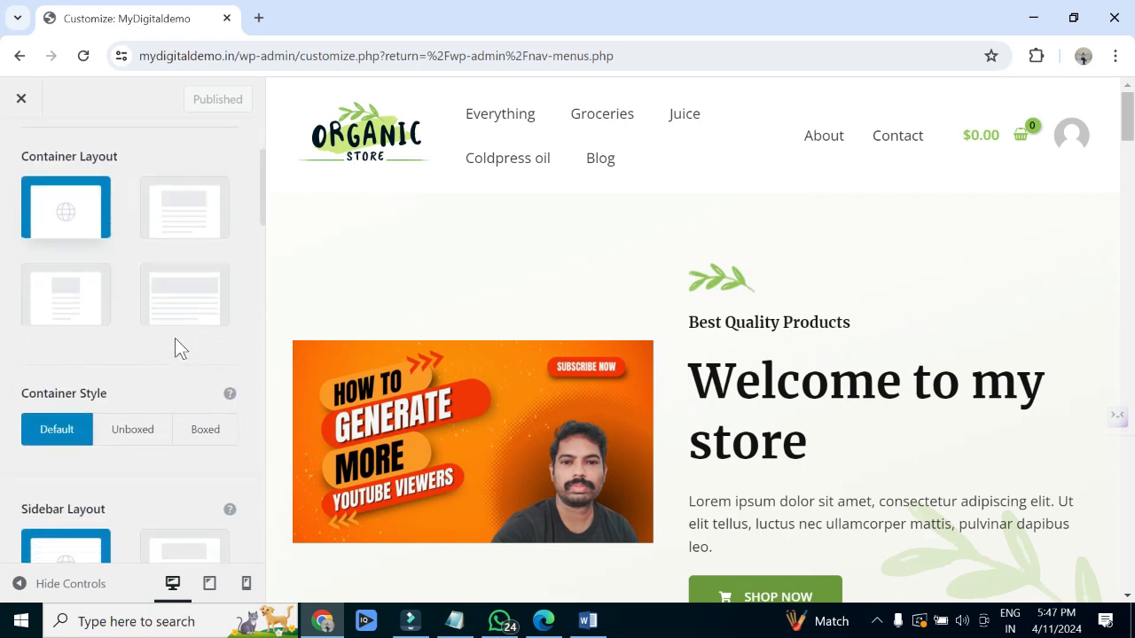
scroll(176, 346, down, 4)
scroll(174, 346, down, 3)
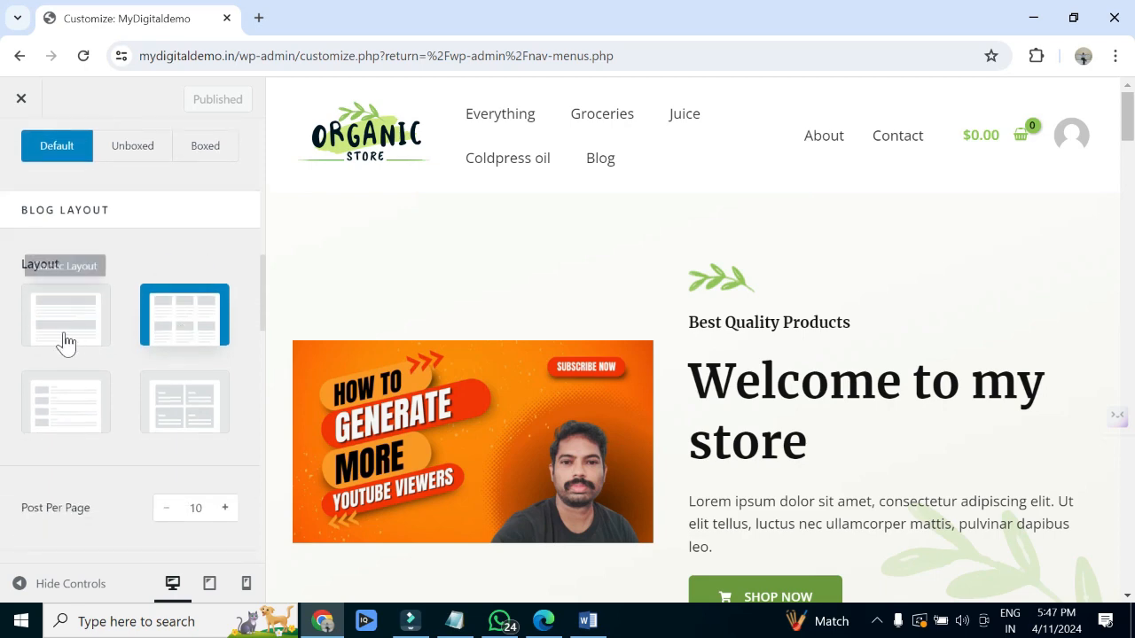
click(66, 342)
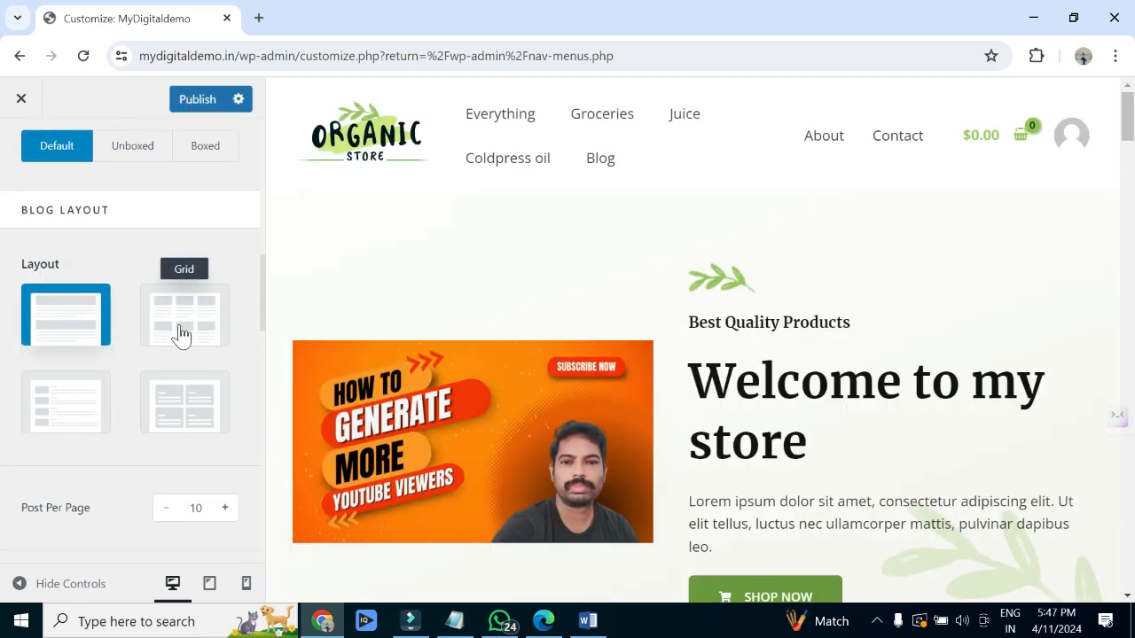
click(72, 413)
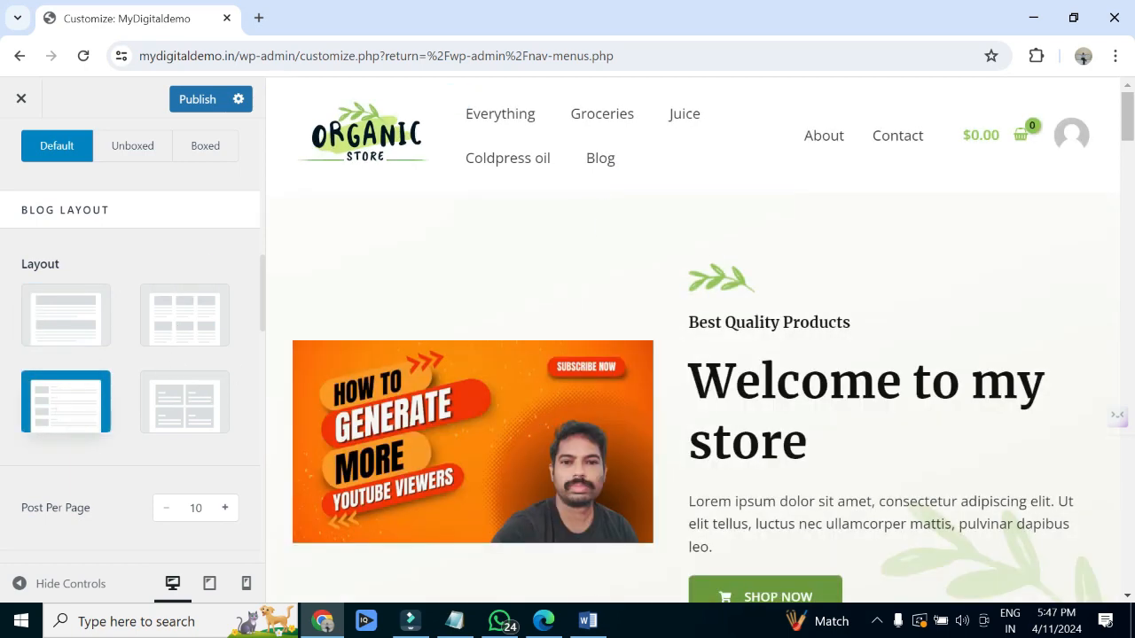
scroll(149, 473, down, 2)
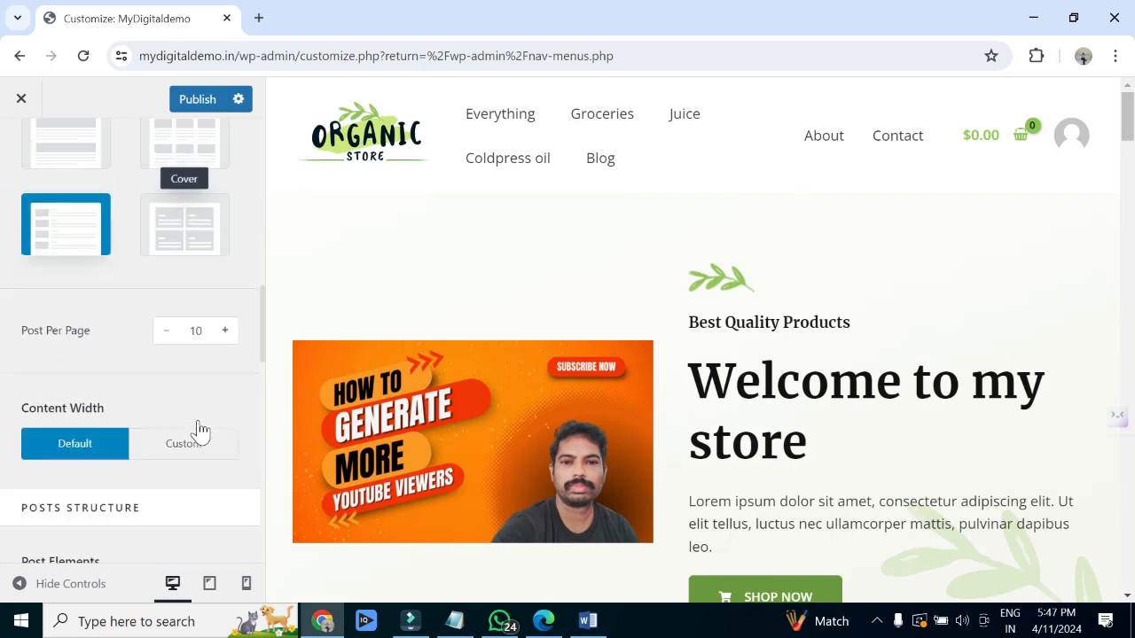
click(197, 99)
Switch to Edge, reload the Blog category page and examine how the post is laid out
click(543, 620)
click(64, 44)
scroll(531, 355, down, 3)
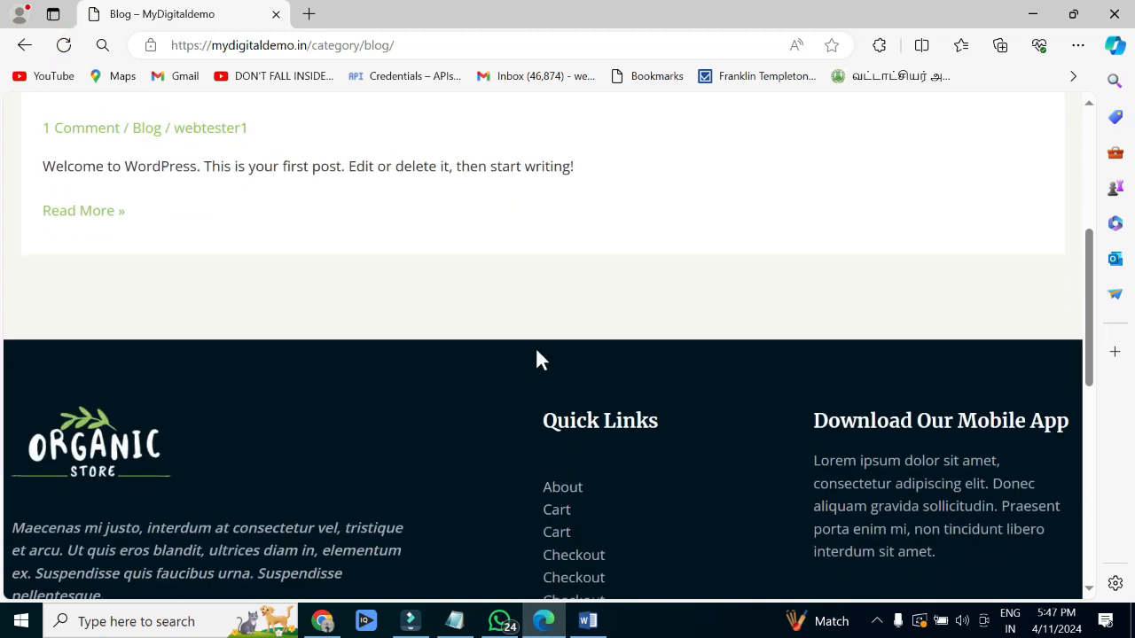
scroll(473, 346, up, 3)
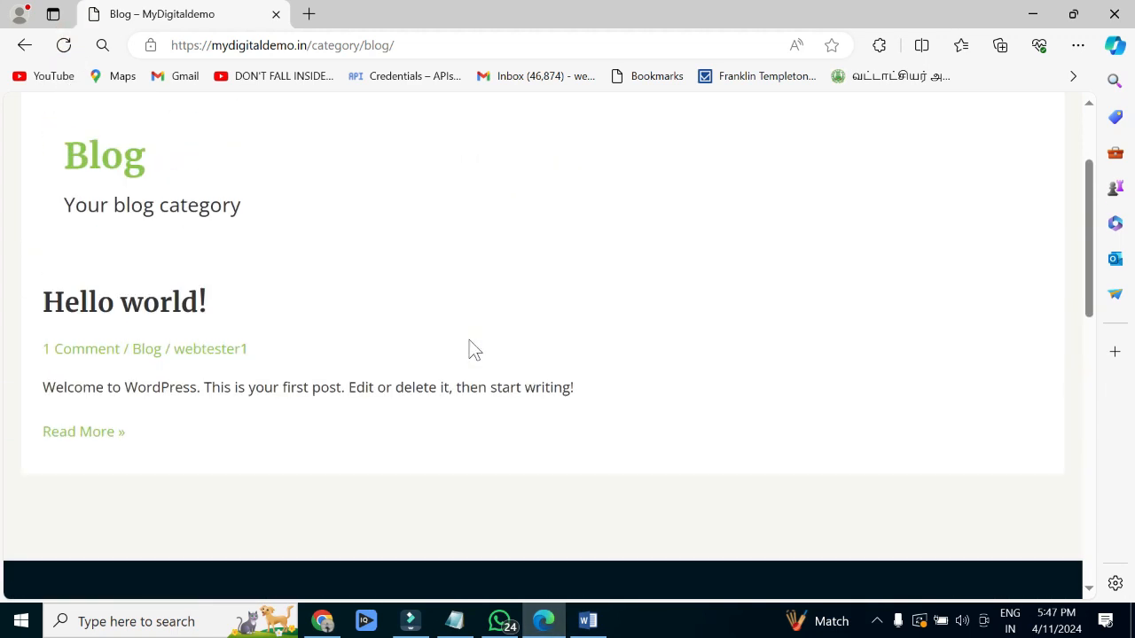
Return to the customizer in Chrome, set the blog layout to Cover and publish it
click(544, 626)
scroll(173, 274, up, 1)
click(184, 332)
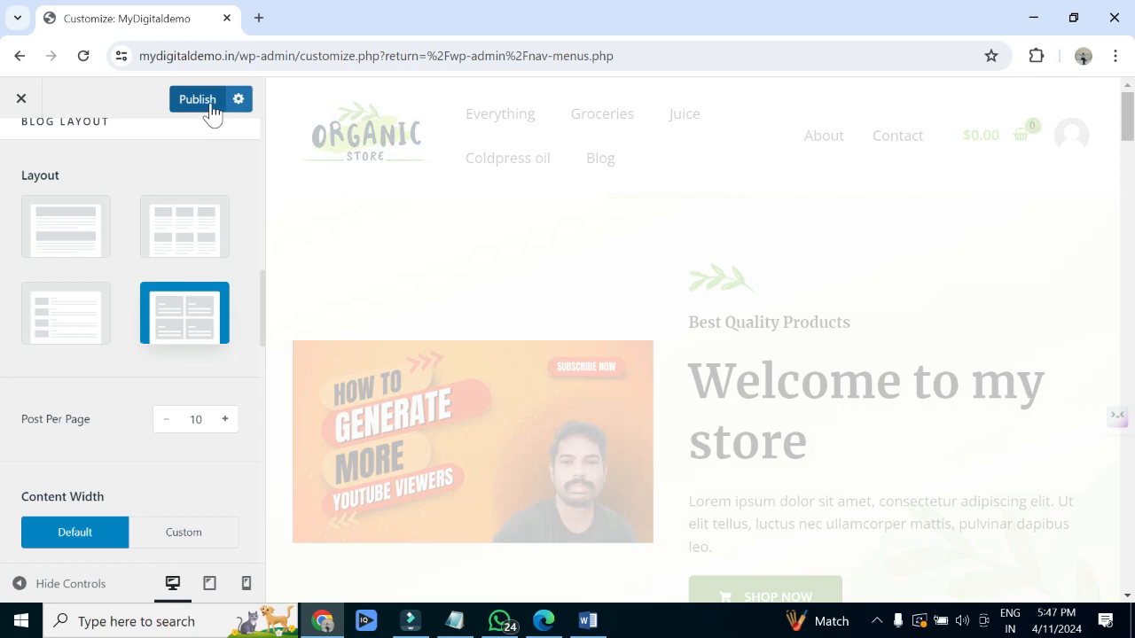
click(209, 100)
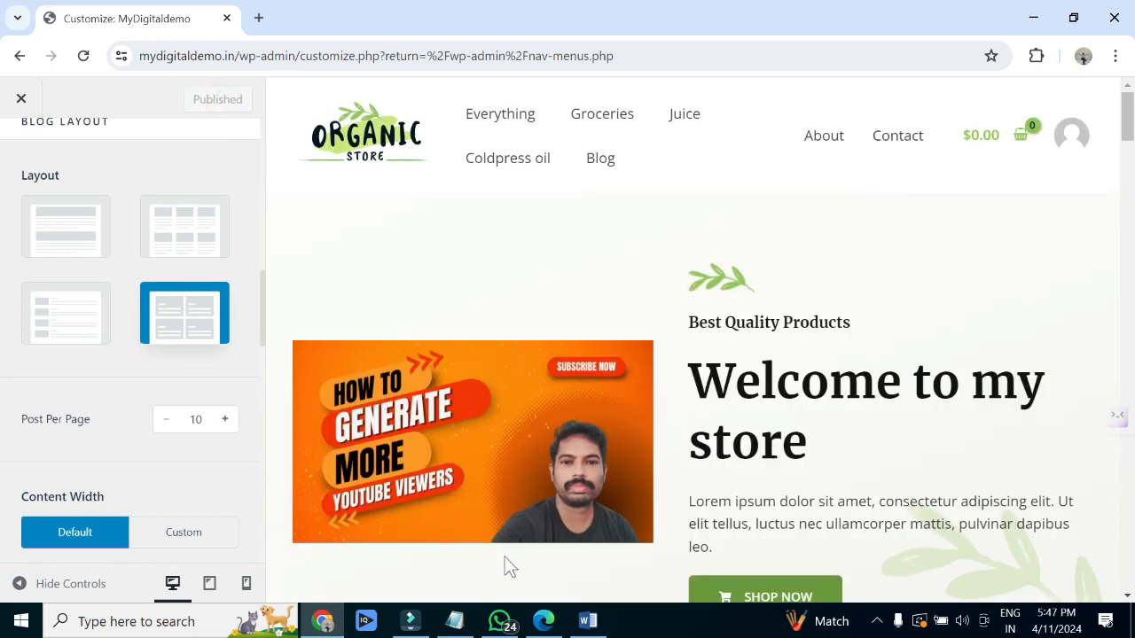
Reload the Blog category page in Edge and check the Cover layout
click(543, 621)
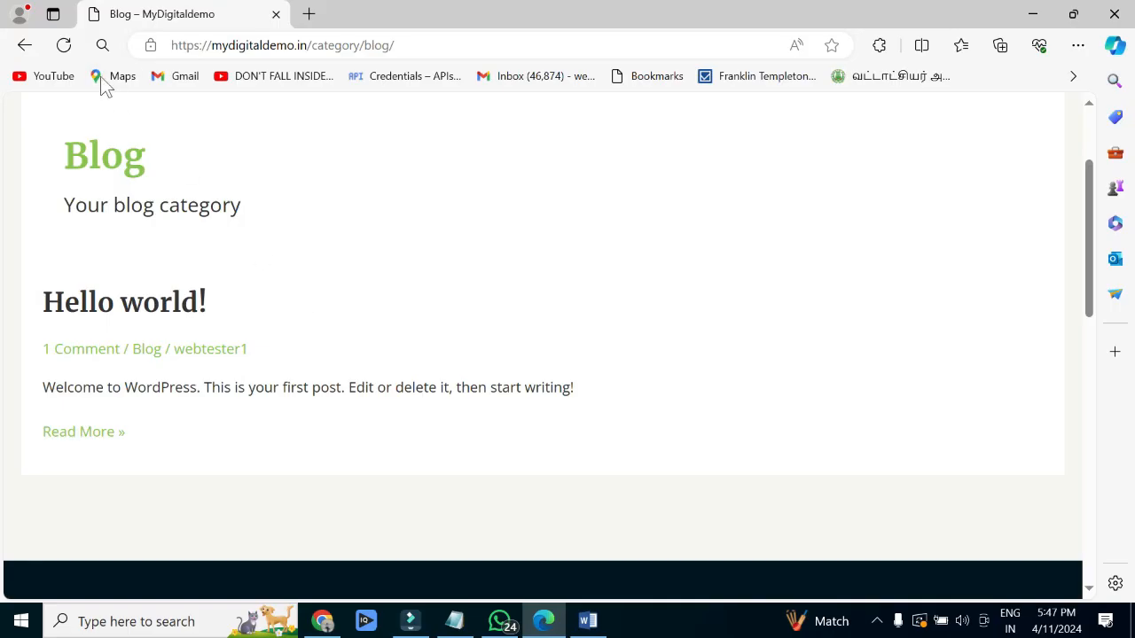
click(75, 52)
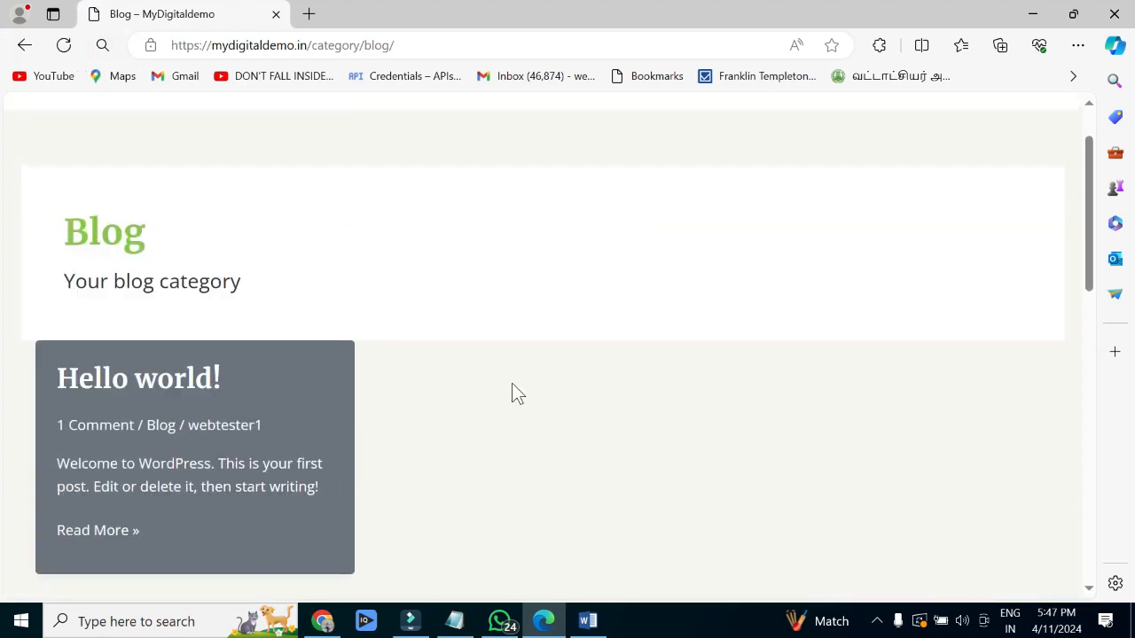
scroll(514, 393, down, 1)
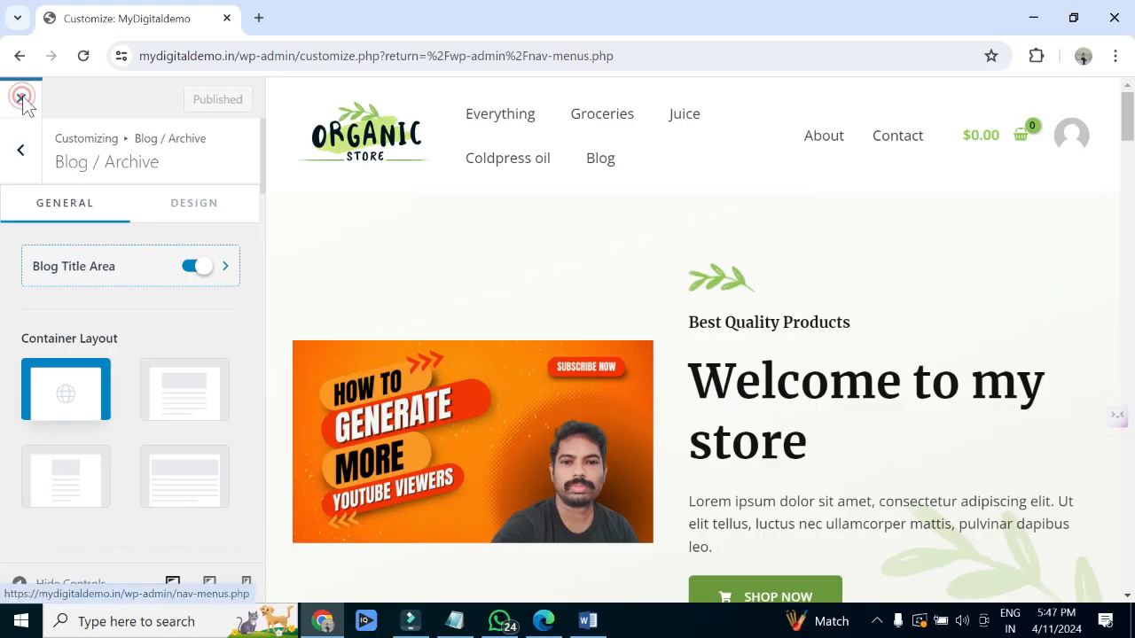
Leave the customizer and open the post categories page to review the existing categories
click(22, 101)
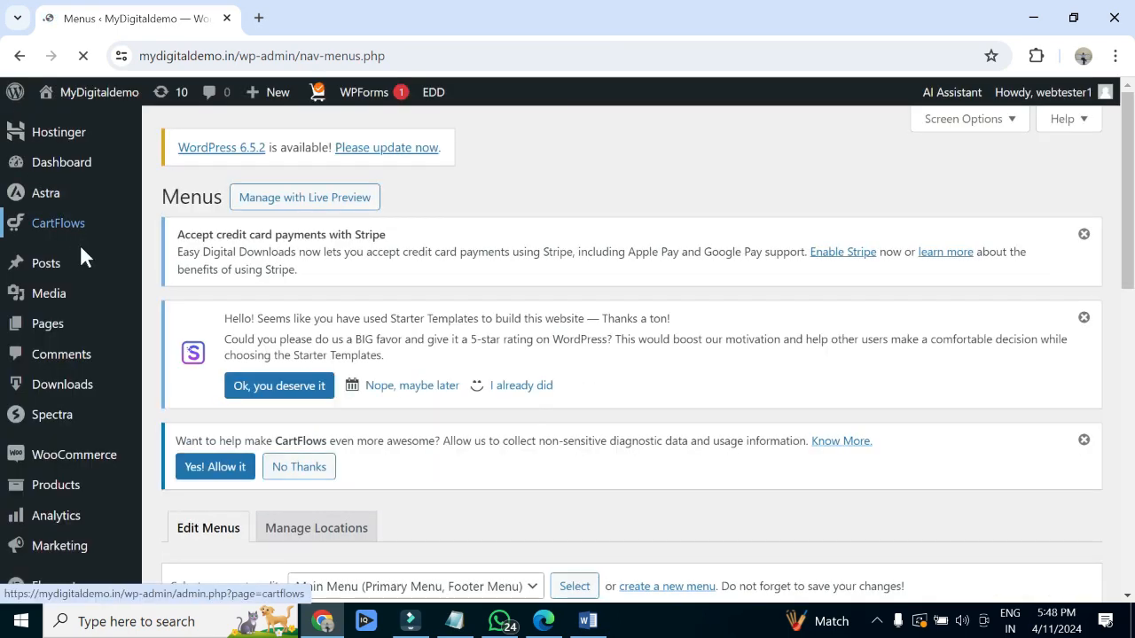
mouse_move(81, 301)
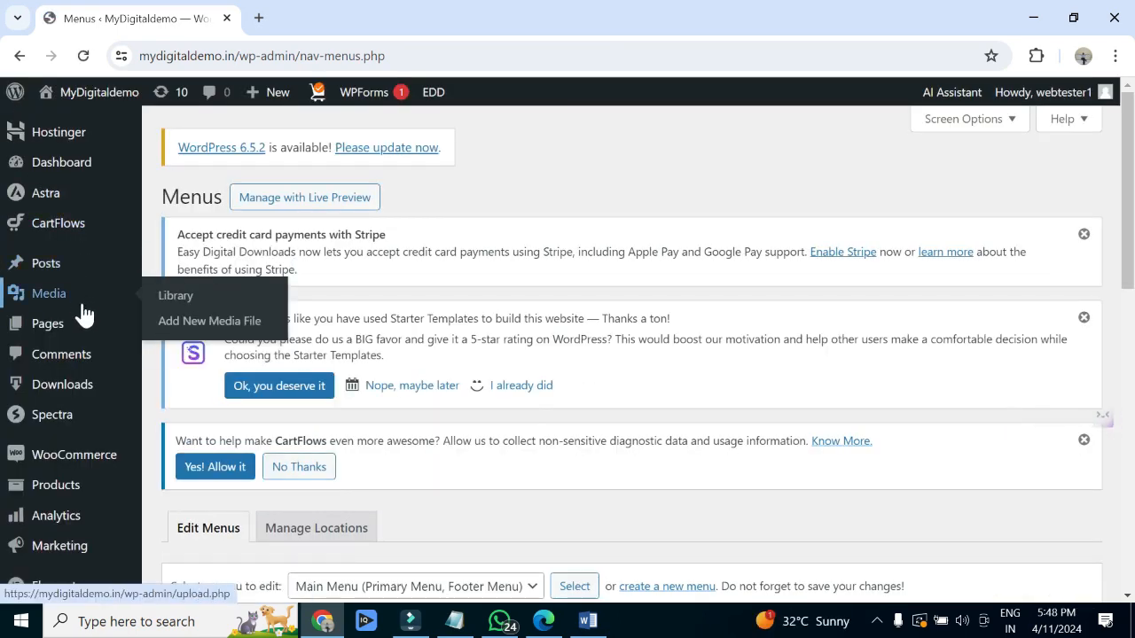
mouse_move(92, 265)
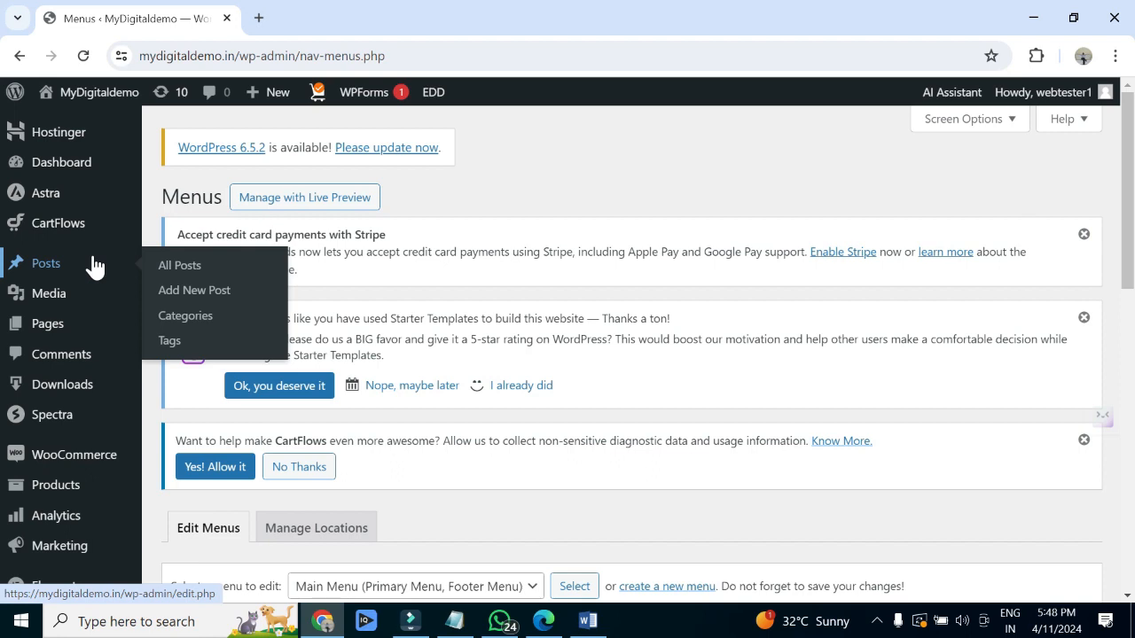
click(191, 316)
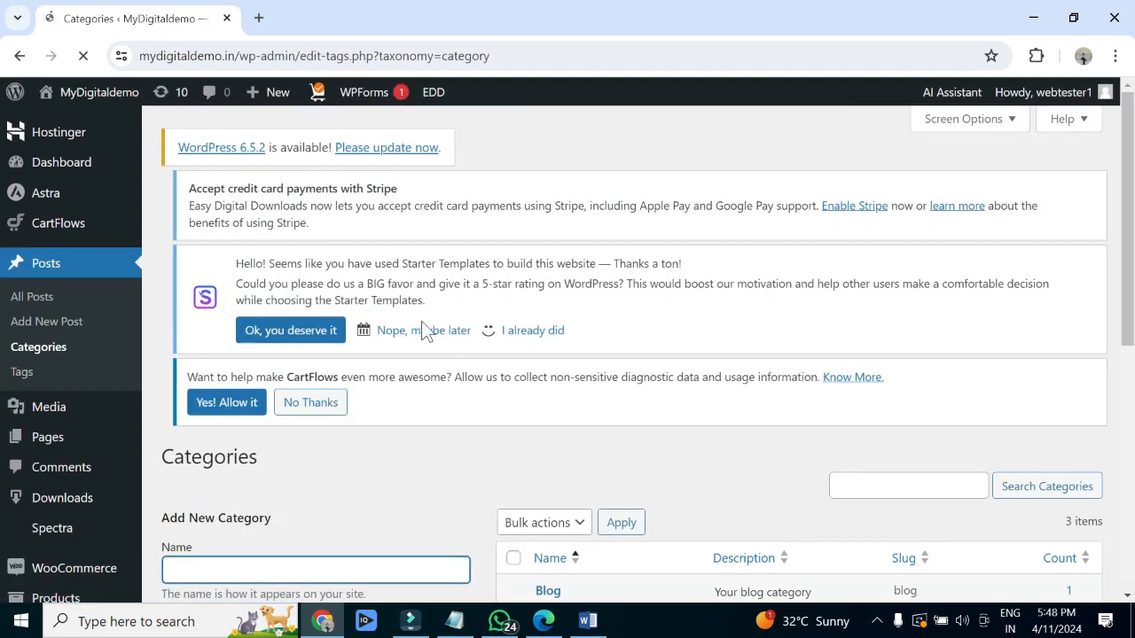
scroll(661, 367, down, 2)
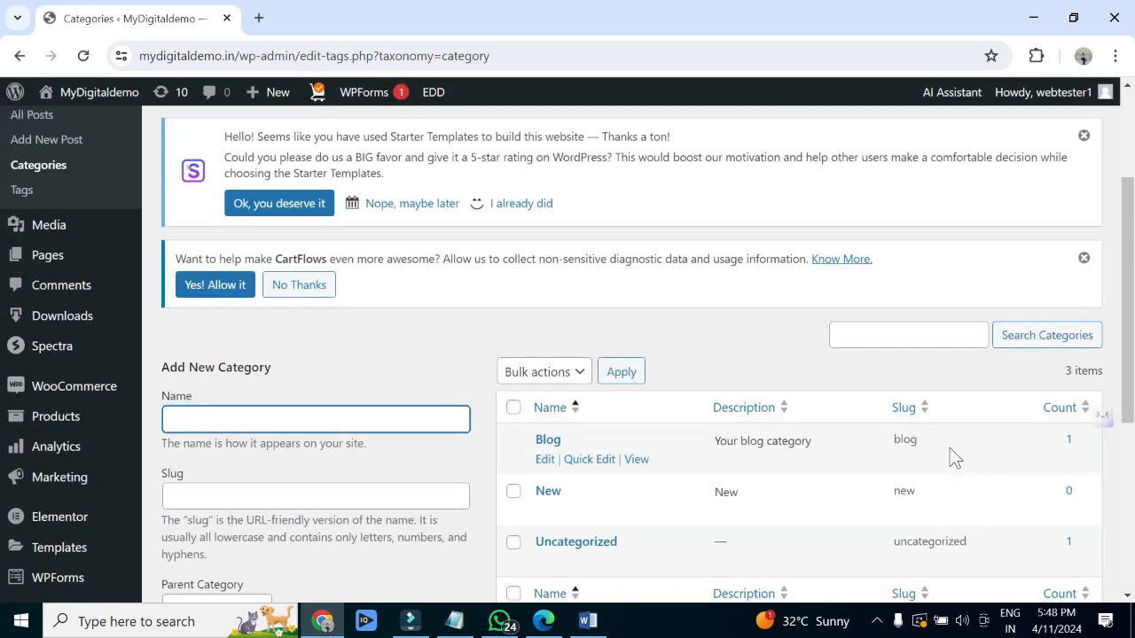
scroll(949, 447, down, 1)
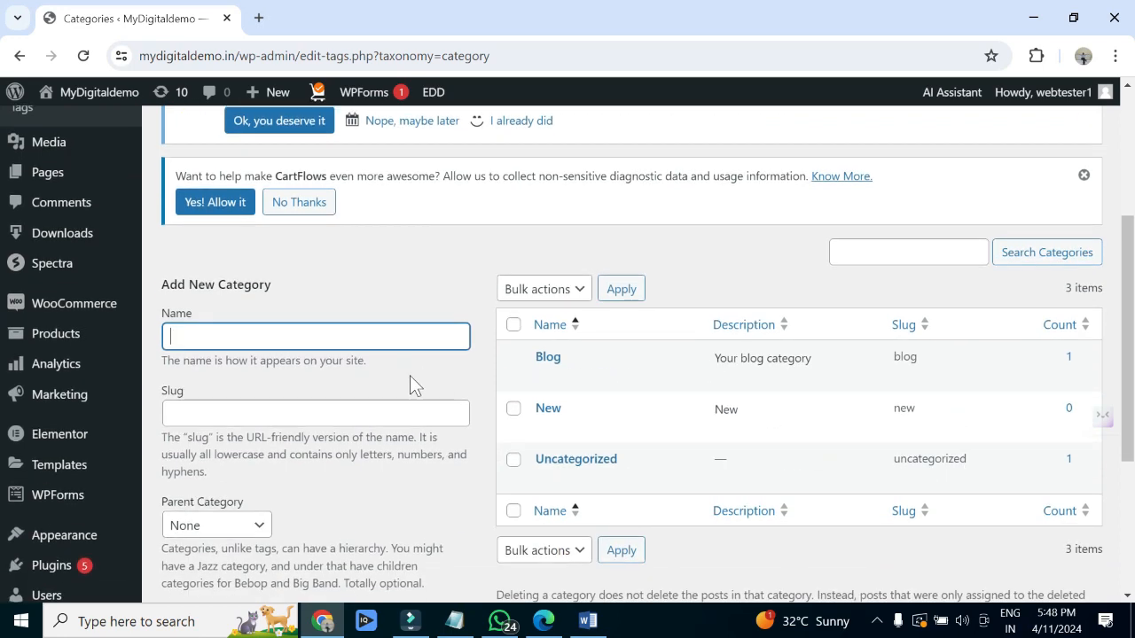
scroll(412, 385, up, 2)
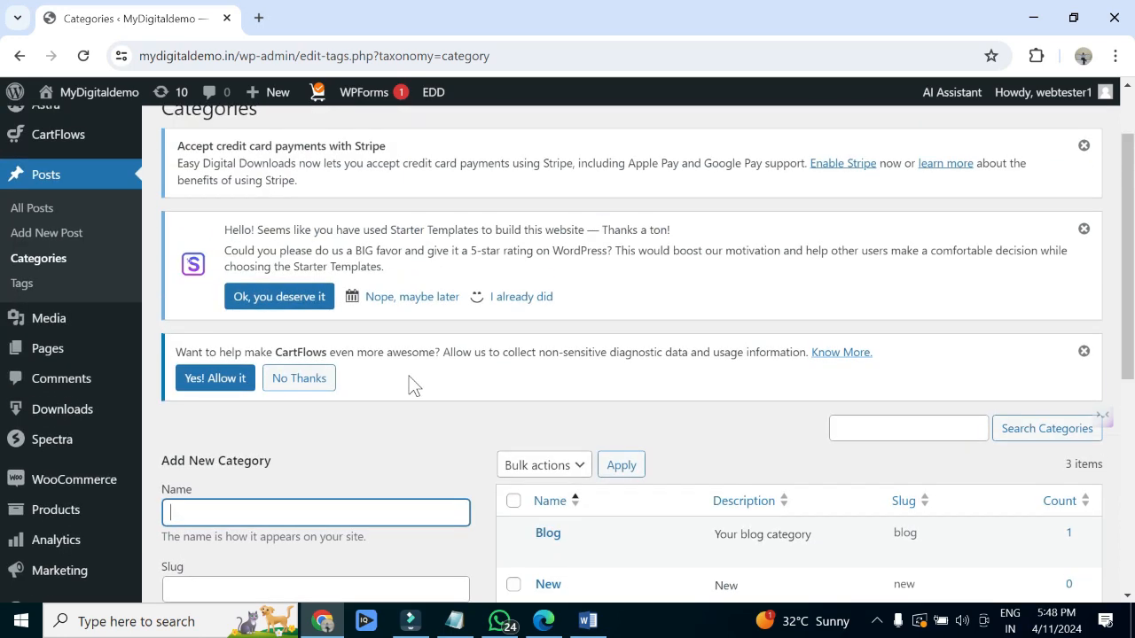
Create a new post and copy its title, "How to Upload a YouTube Video: Step-by-Step Guide", from the Word document without the quotation marks
click(53, 234)
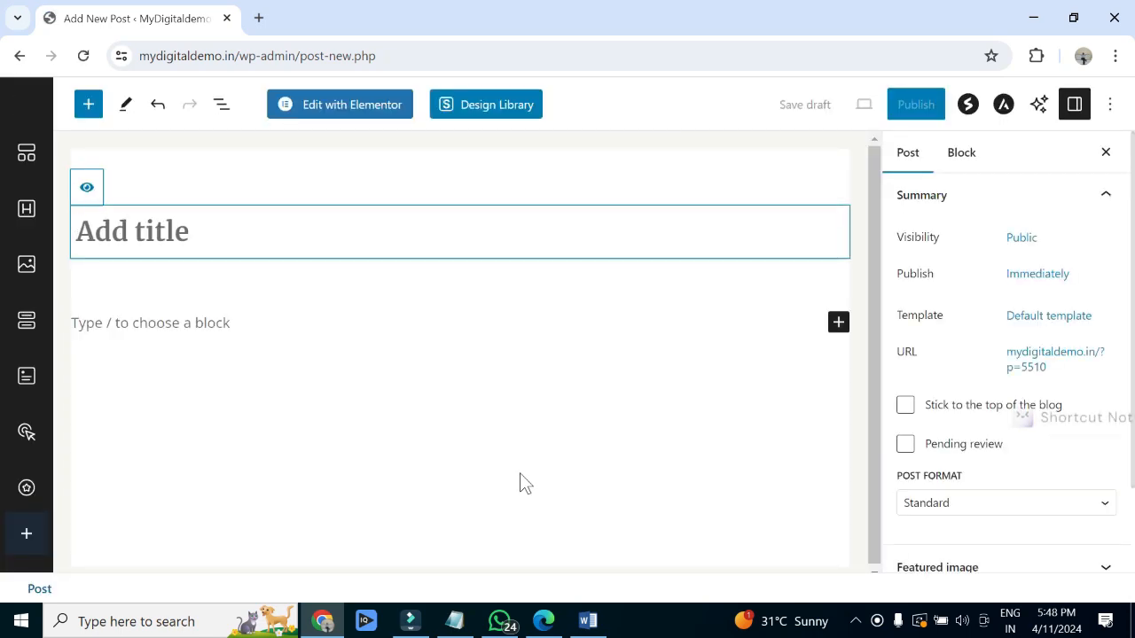
click(588, 620)
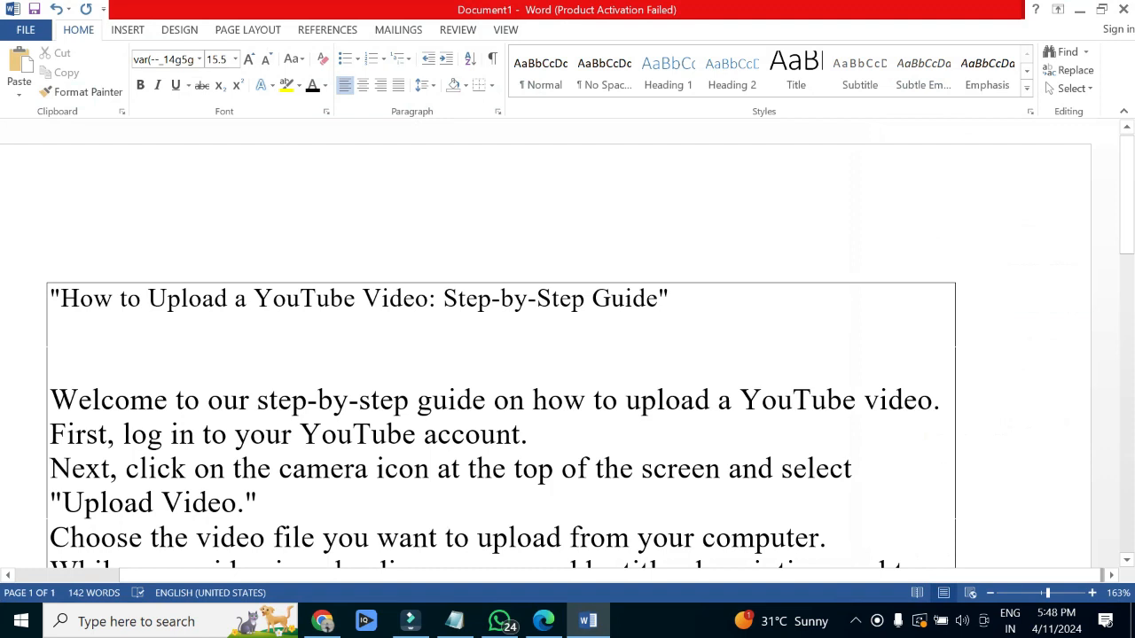
triple_click(684, 304)
click(60, 298)
drag(60, 298, 645, 306)
key(ctrl+c)
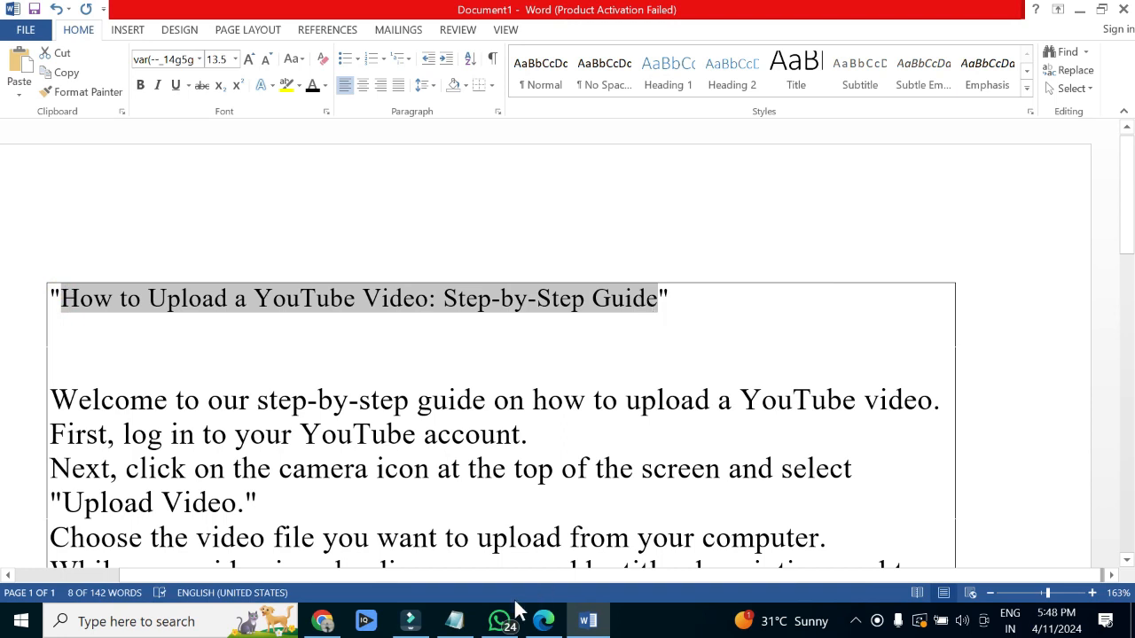
click(321, 620)
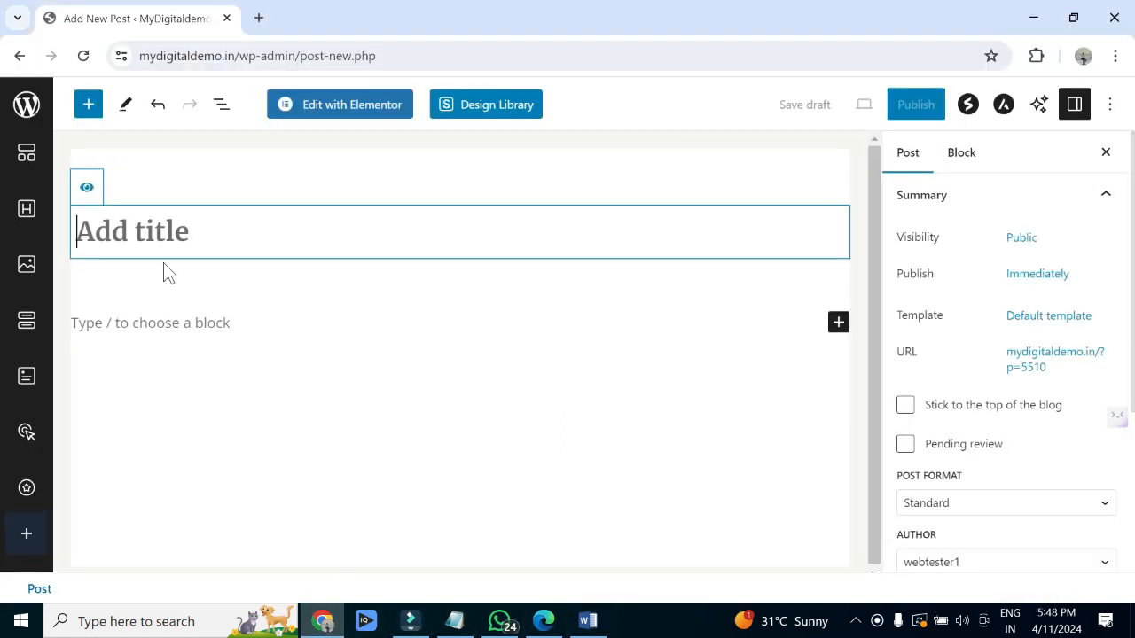
key(ctrl+v)
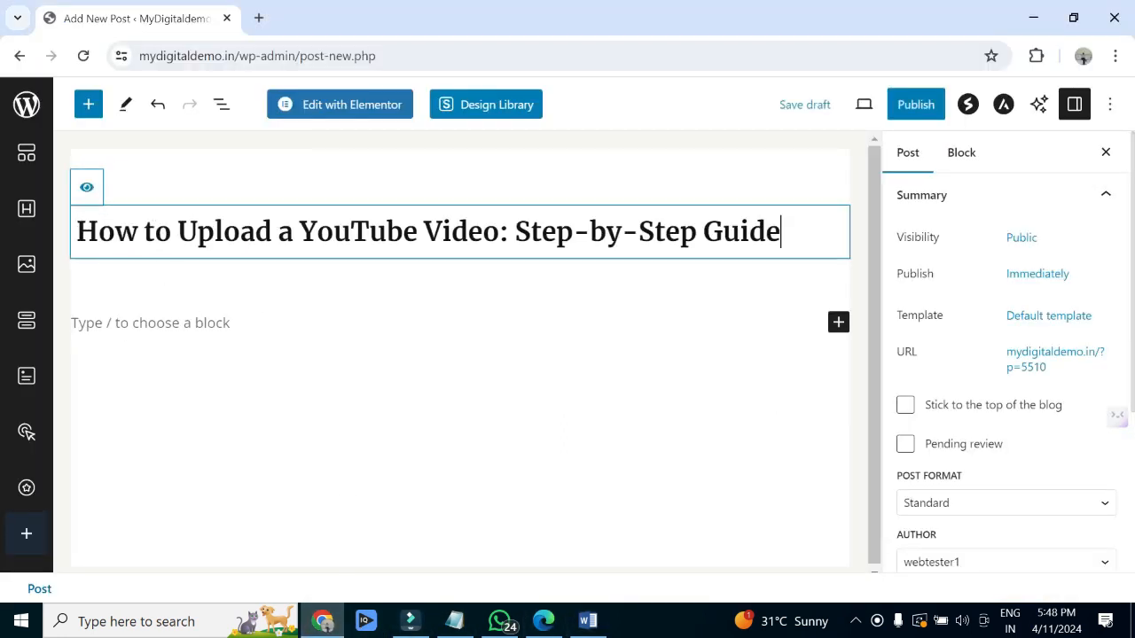
Copy the guide's body text from the Word document into the post's content area in Chrome and look it over
click(587, 620)
drag(51, 399, 855, 567)
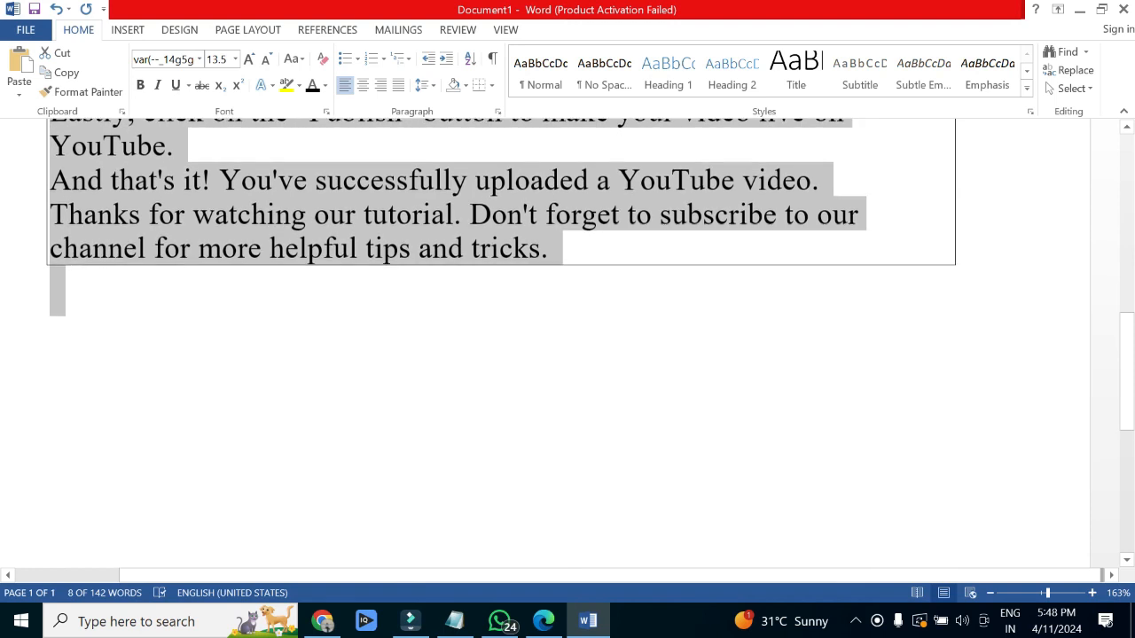
right_click(500, 244)
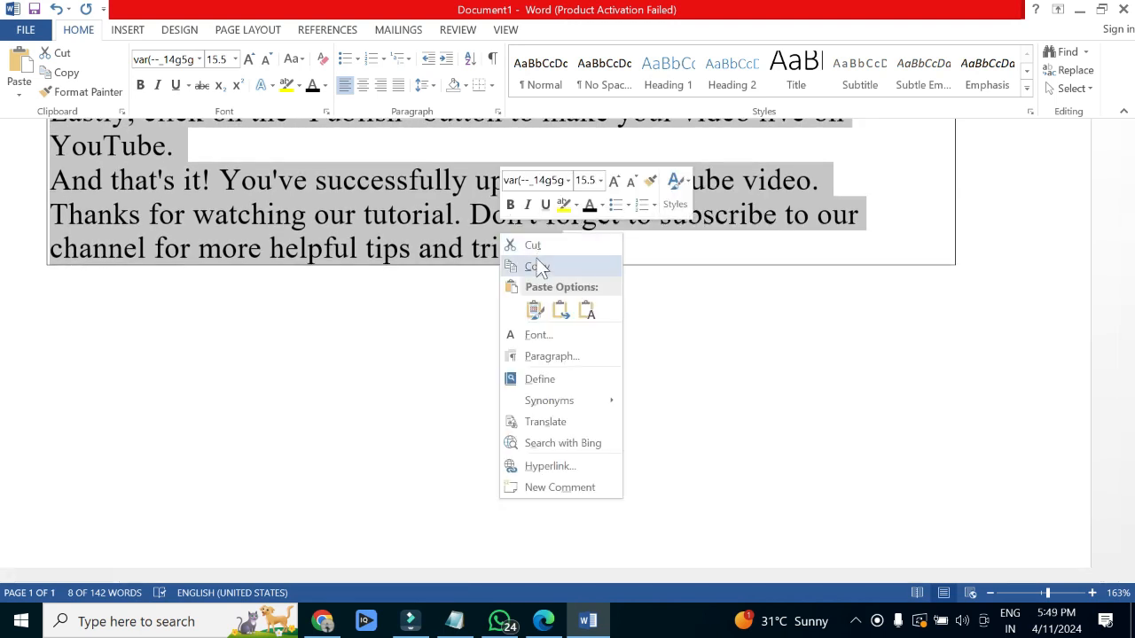
click(529, 265)
click(544, 621)
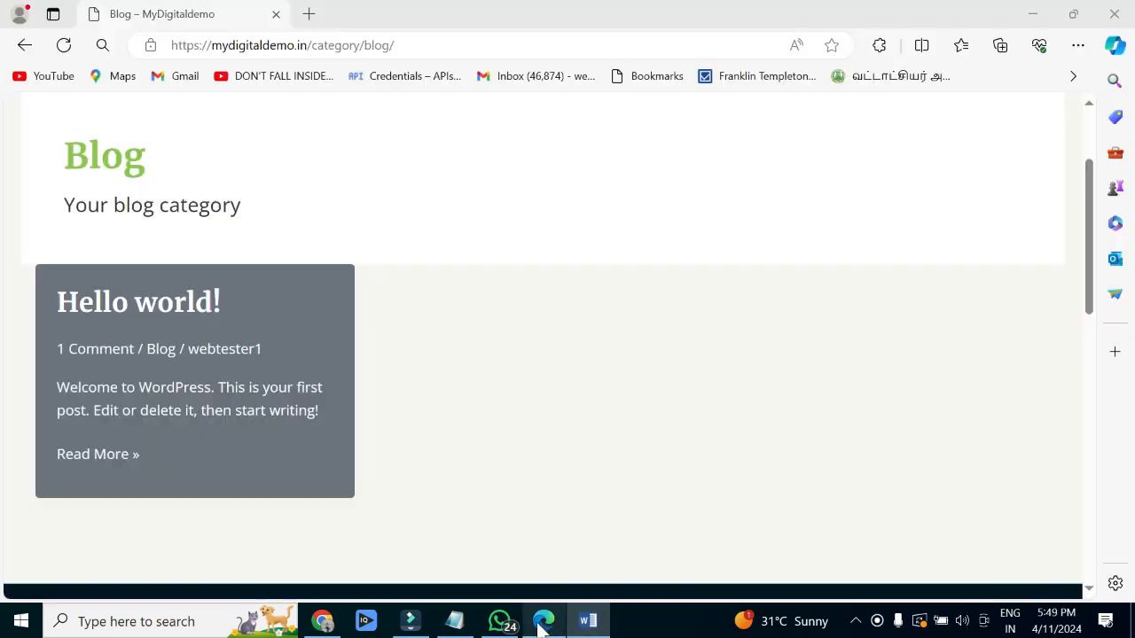
click(322, 621)
click(178, 328)
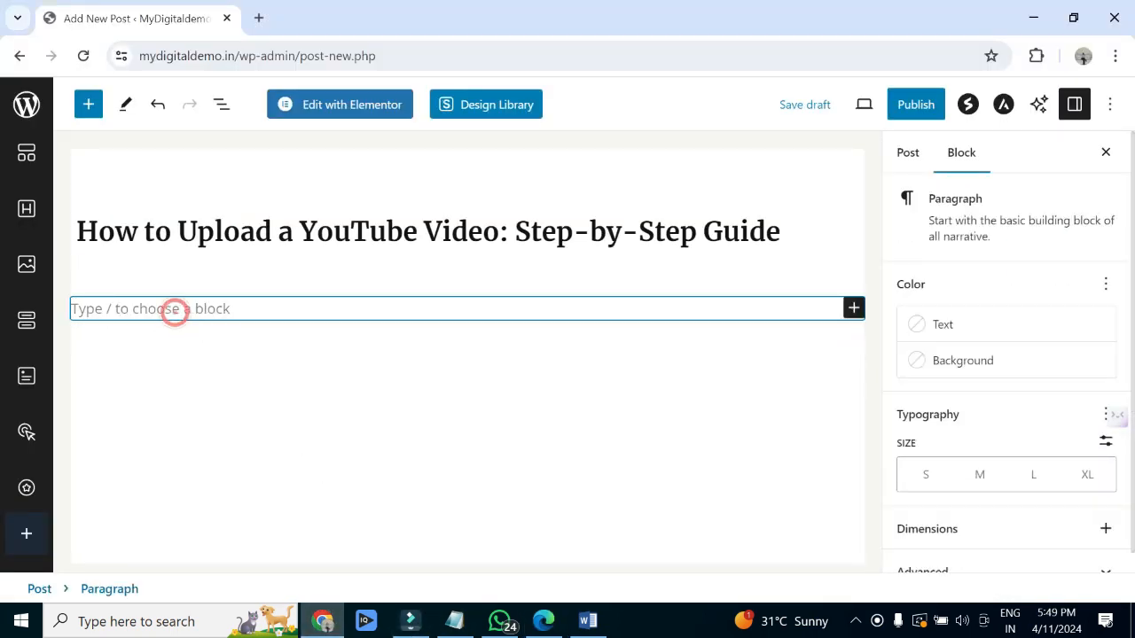
key(ctrl+v)
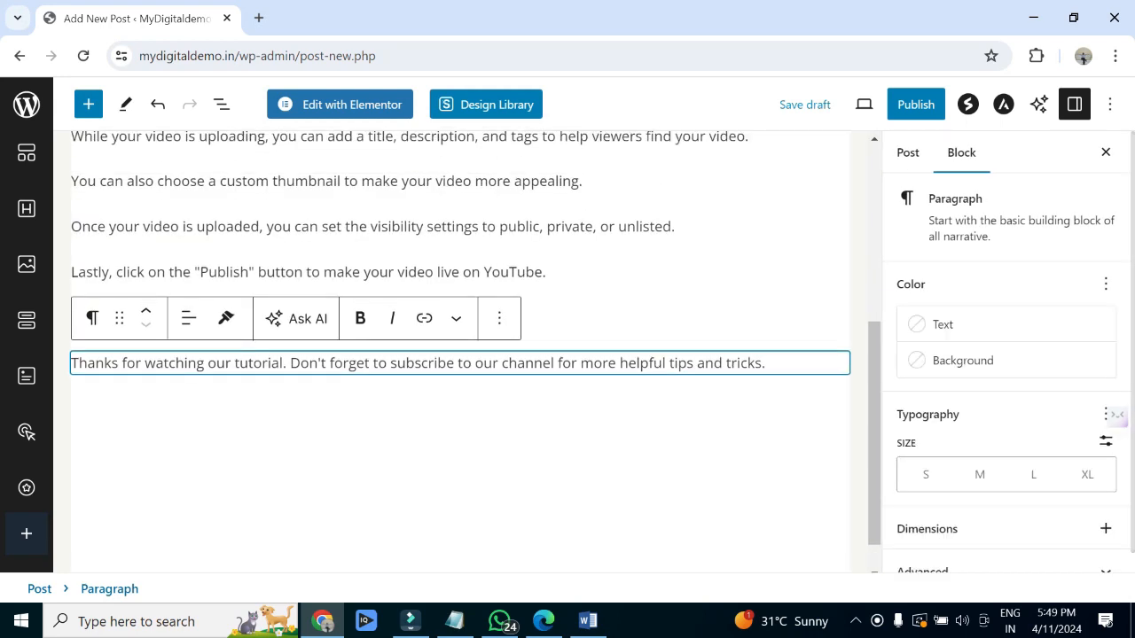
scroll(469, 431, up, 5)
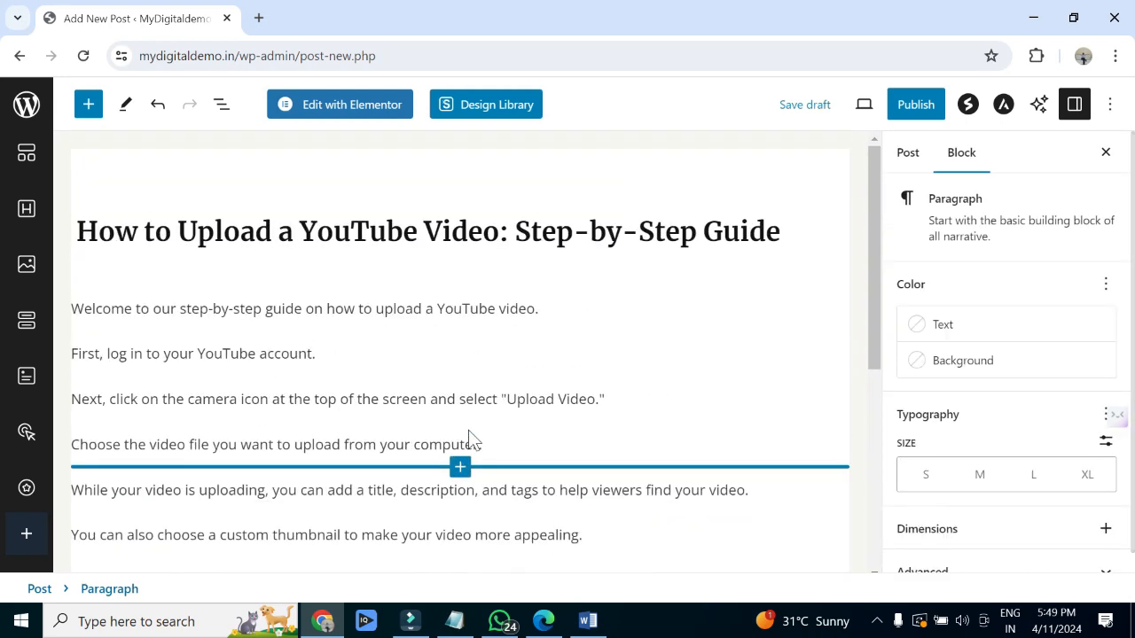
scroll(461, 355, down, 2)
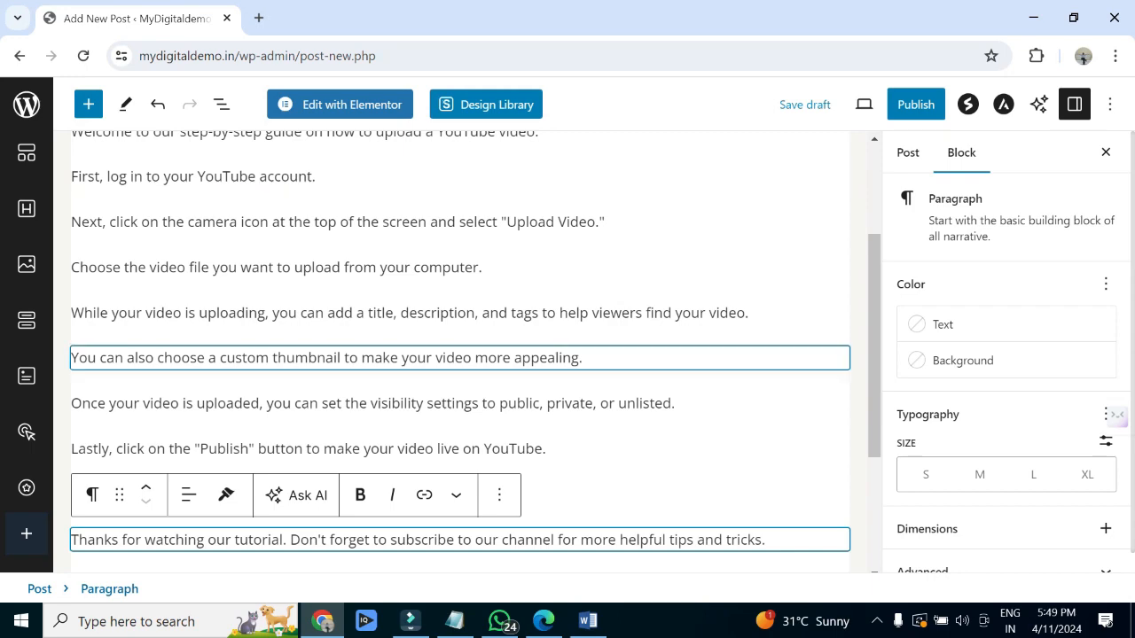
scroll(696, 473, up, 2)
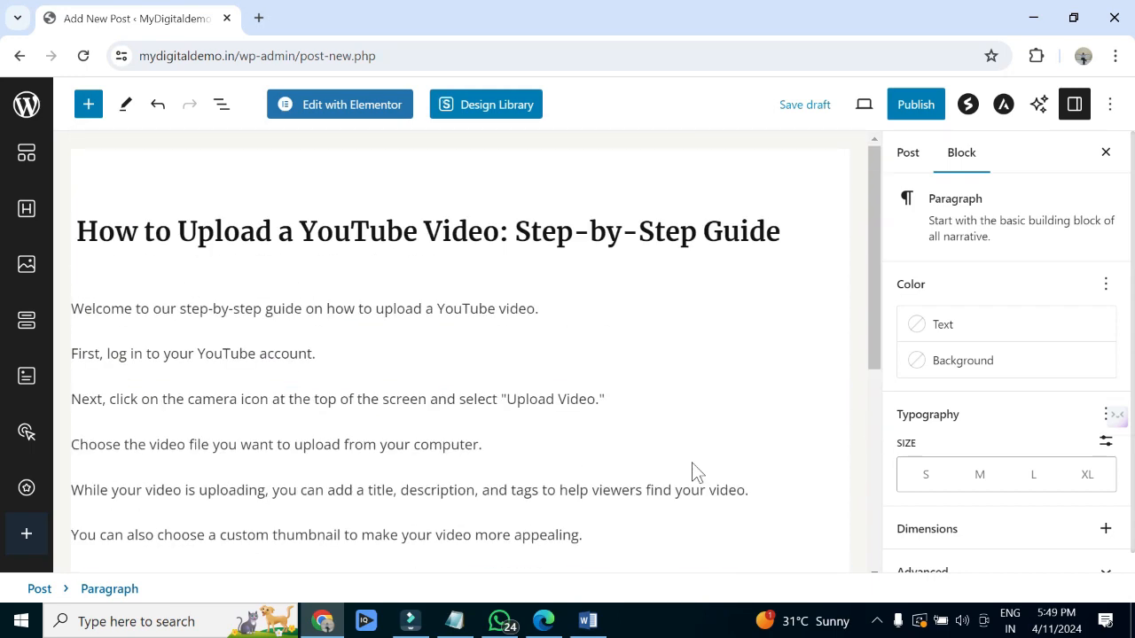
Assign the post to the Blog category in its post settings
scroll(975, 417, down, 1)
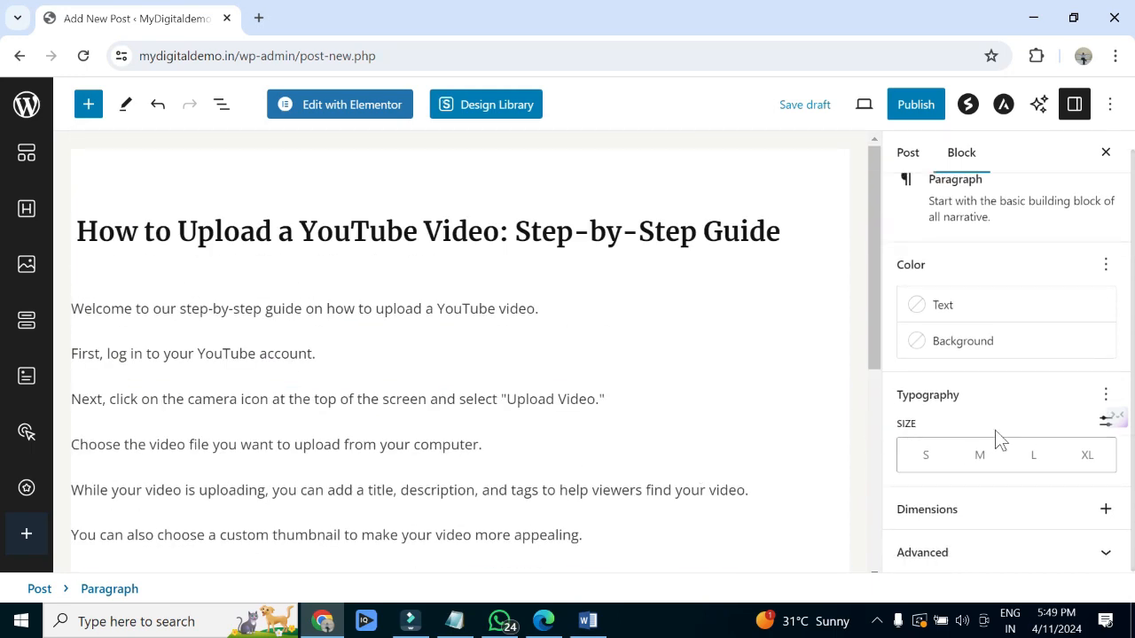
scroll(994, 430, up, 1)
click(913, 158)
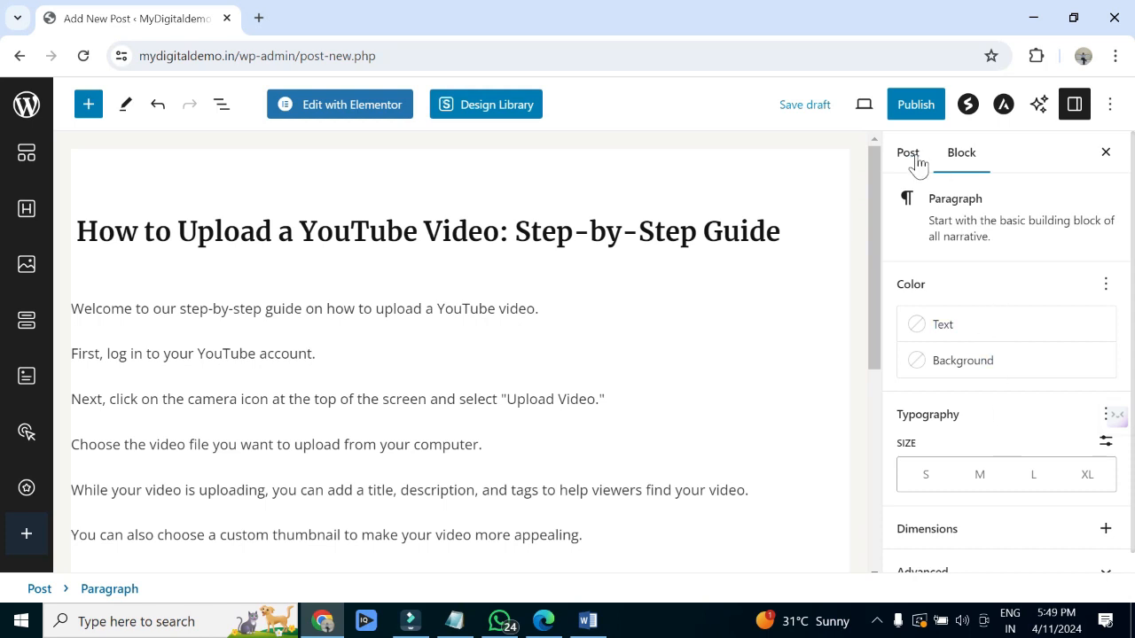
scroll(993, 425, down, 2)
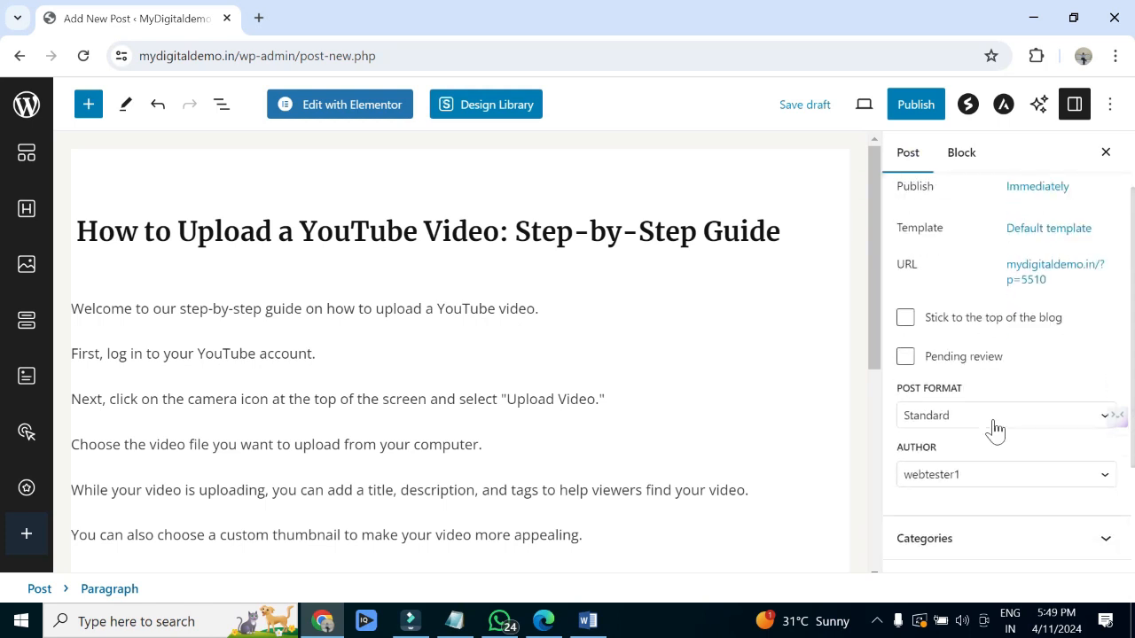
scroll(994, 430, up, 2)
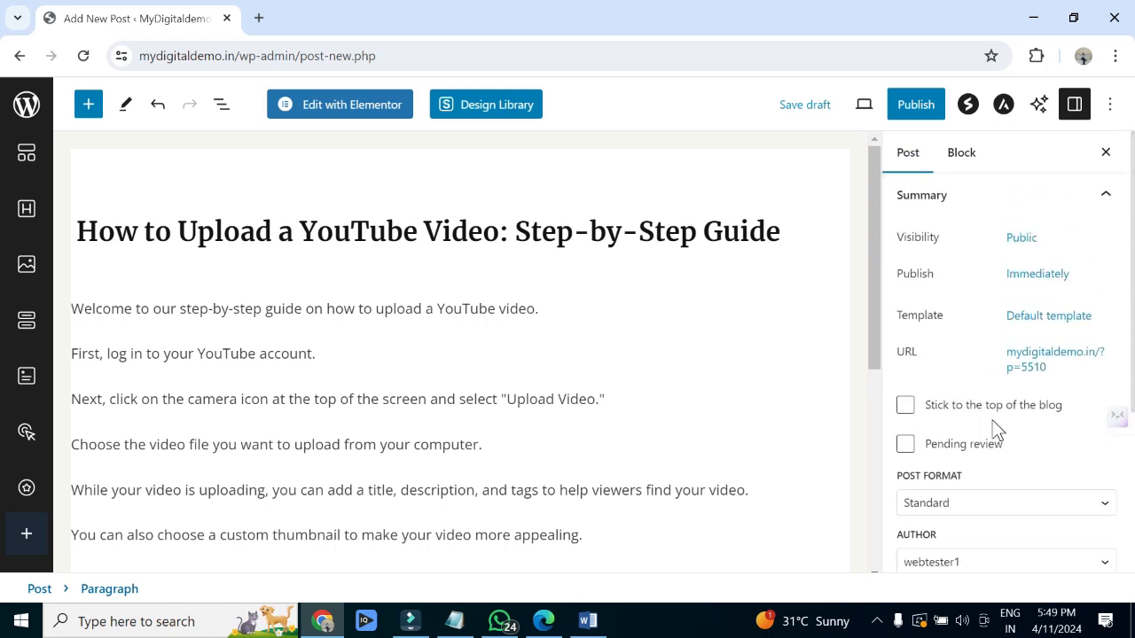
scroll(994, 430, down, 2)
scroll(995, 430, down, 4)
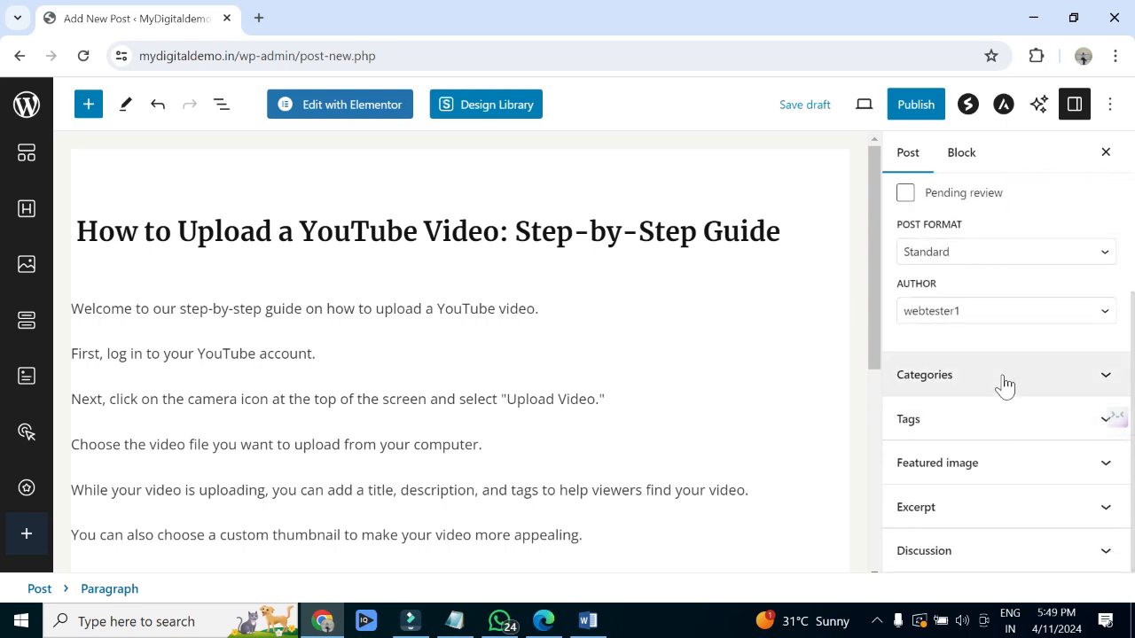
click(1002, 384)
click(1005, 385)
click(1004, 386)
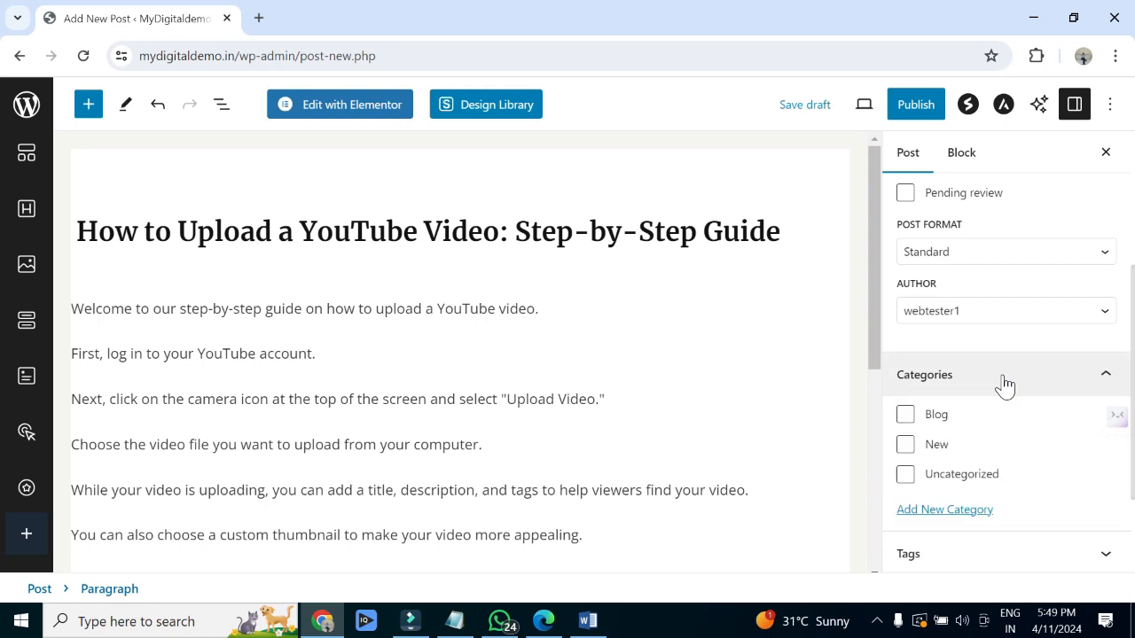
click(904, 415)
Upload thumbnail_1 from the Downloads folder and set it as the post's featured image
scroll(988, 413, down, 3)
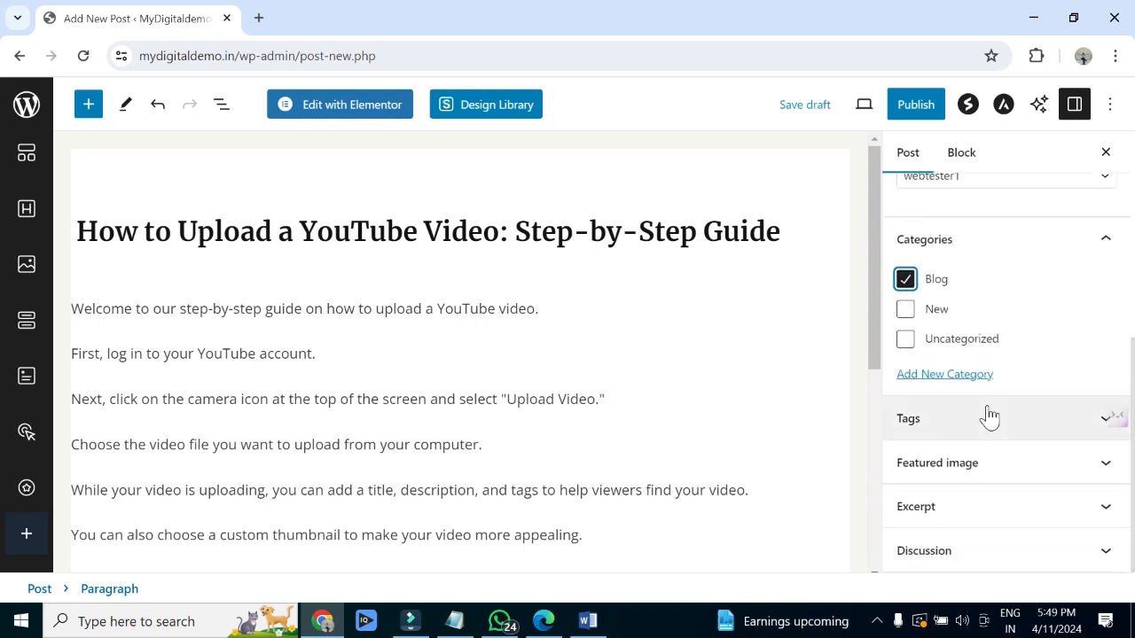
click(983, 461)
click(983, 479)
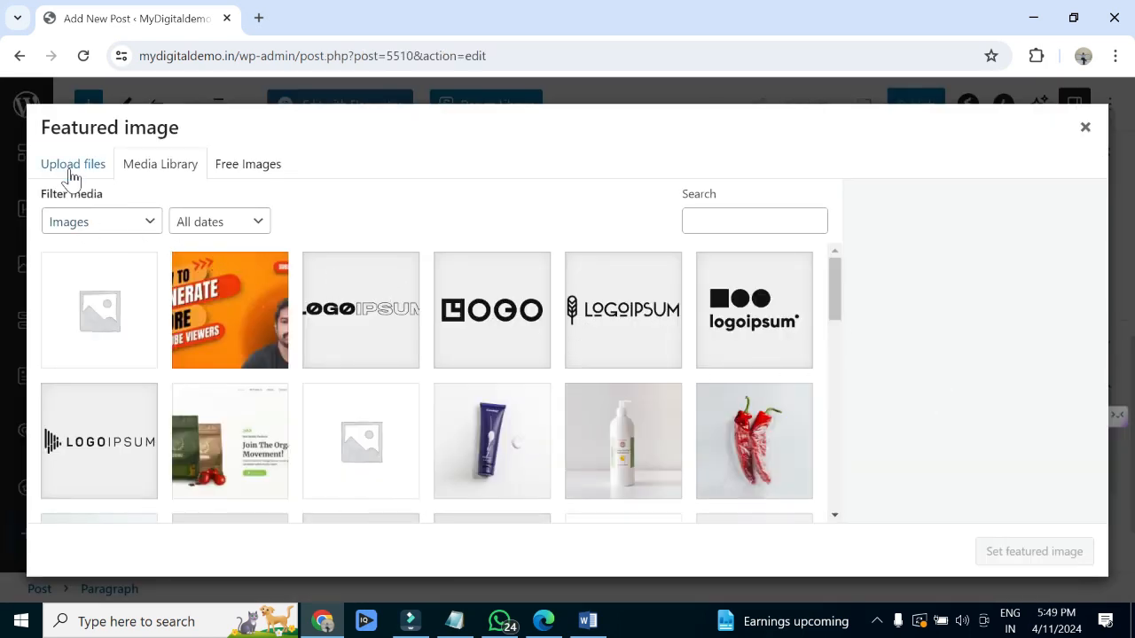
click(71, 166)
click(615, 393)
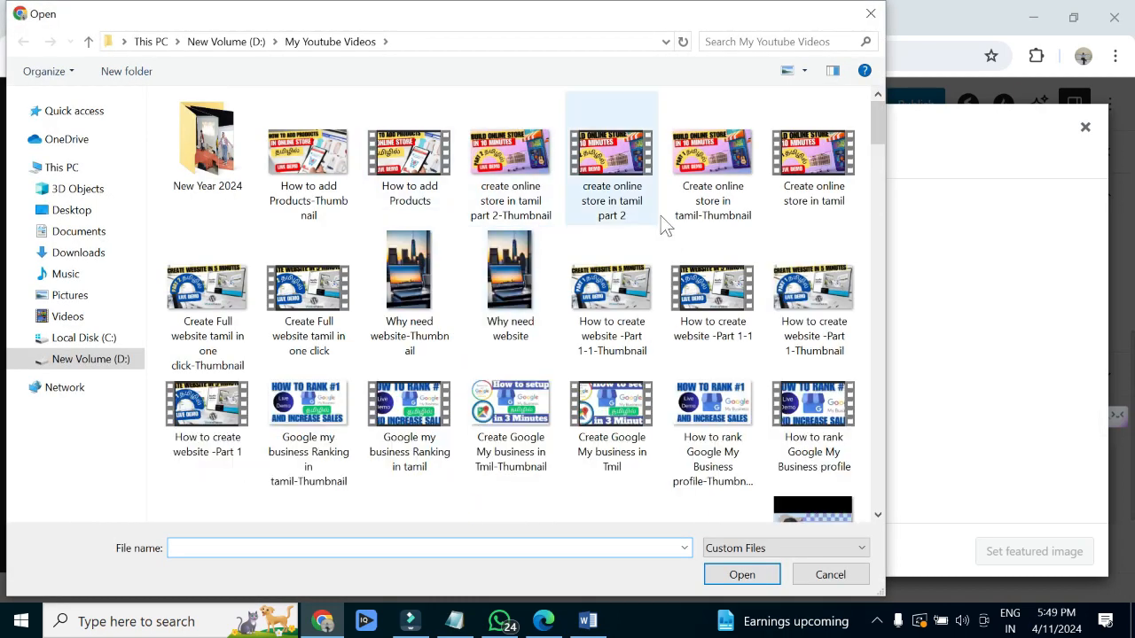
scroll(642, 393, down, 8)
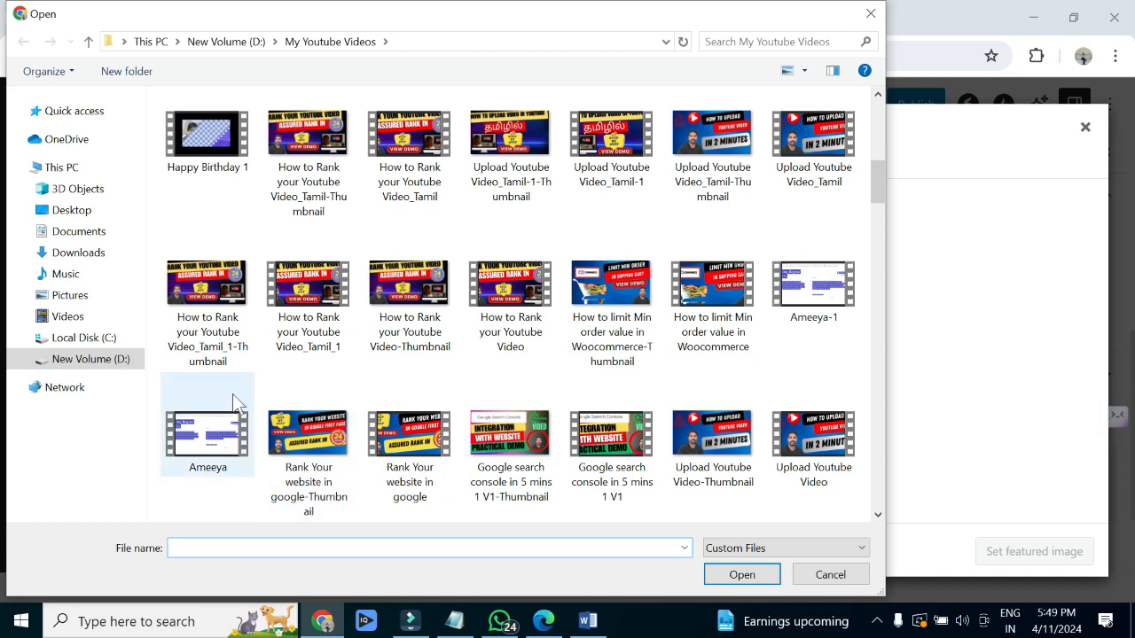
scroll(296, 399, down, 10)
scroll(320, 364, up, 10)
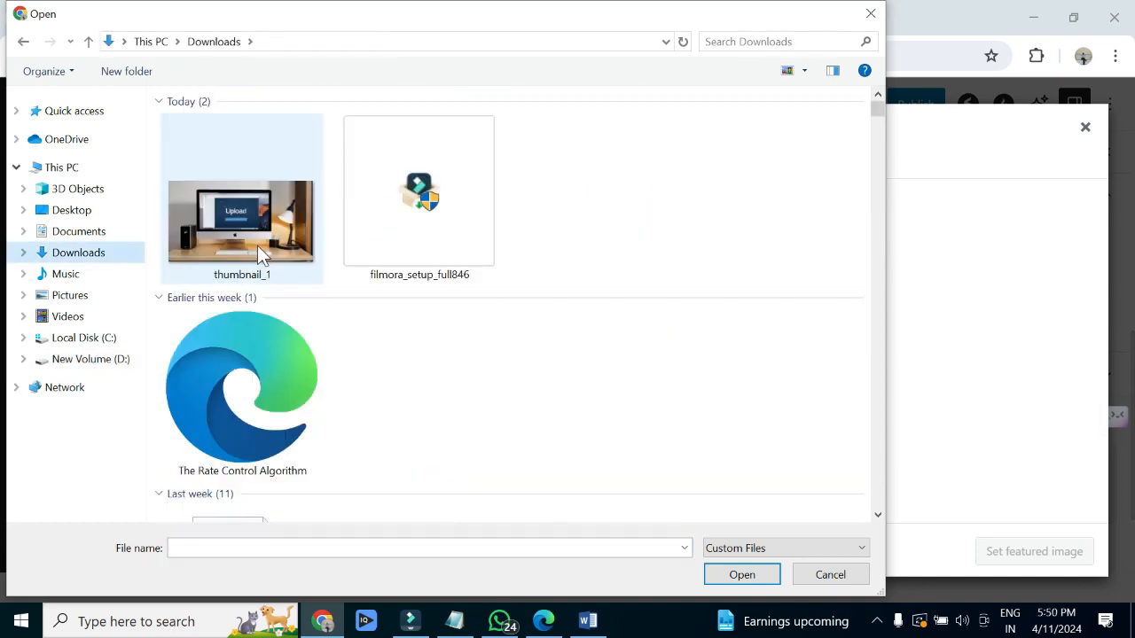
double_click(257, 245)
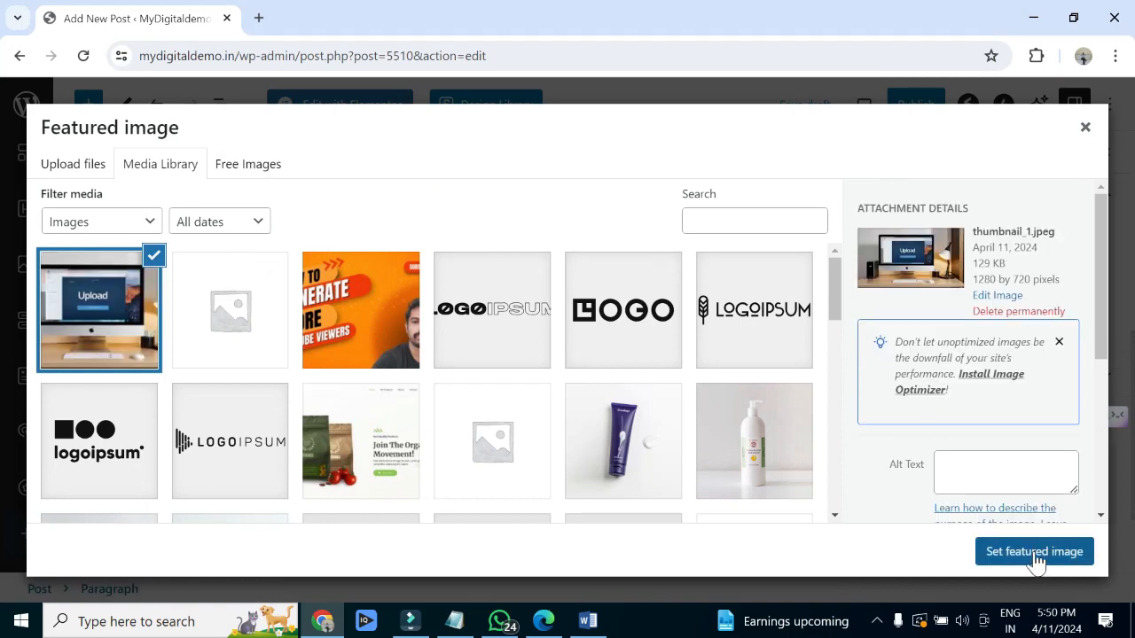
click(1034, 552)
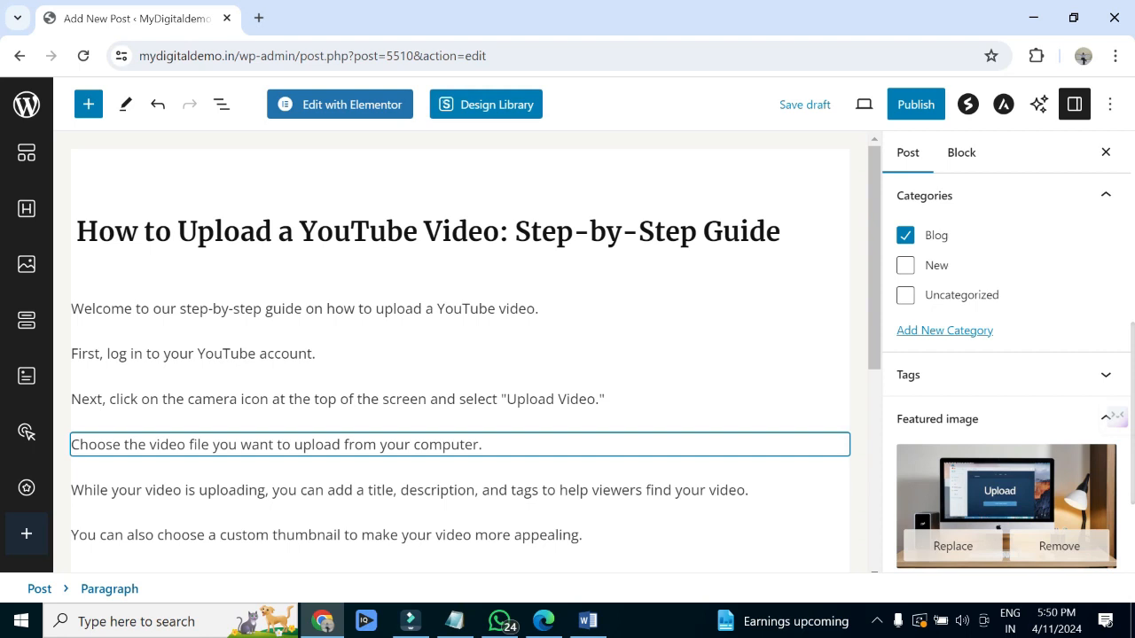
Publish the post and switch to Edge to view the Blog category page
click(935, 115)
click(934, 113)
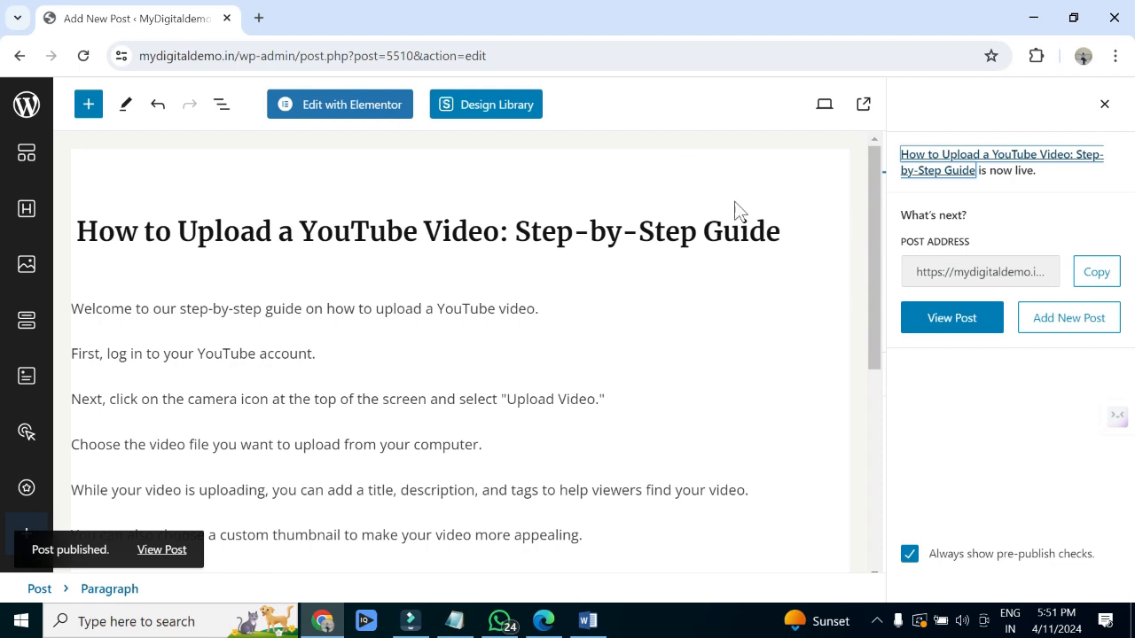
click(543, 621)
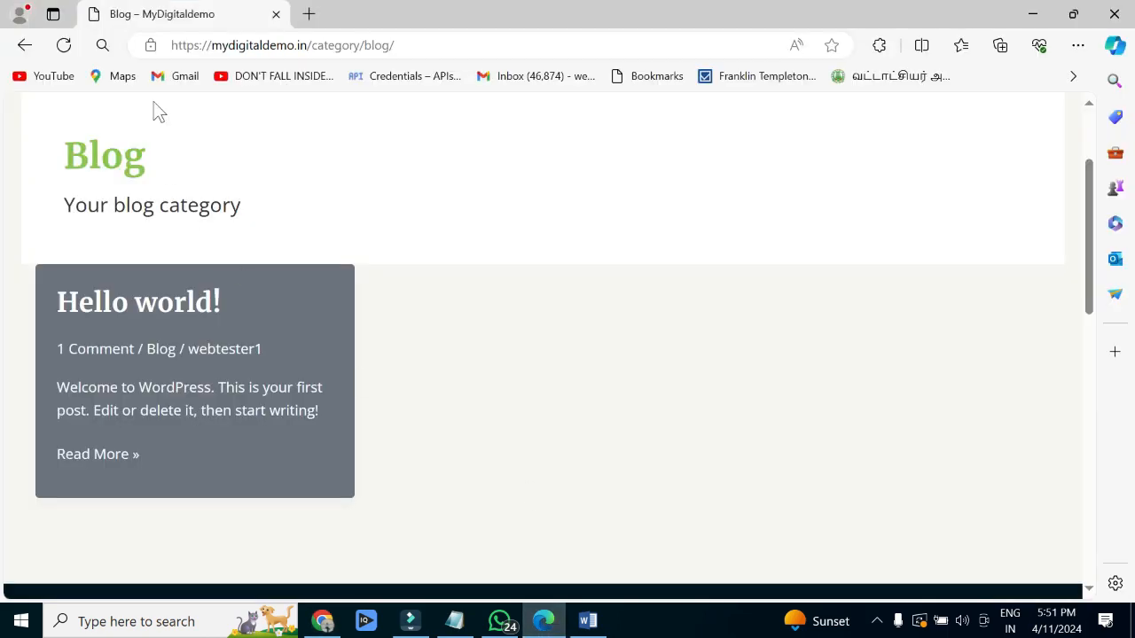
Reload the Blog category page and look over the listed posts
click(102, 45)
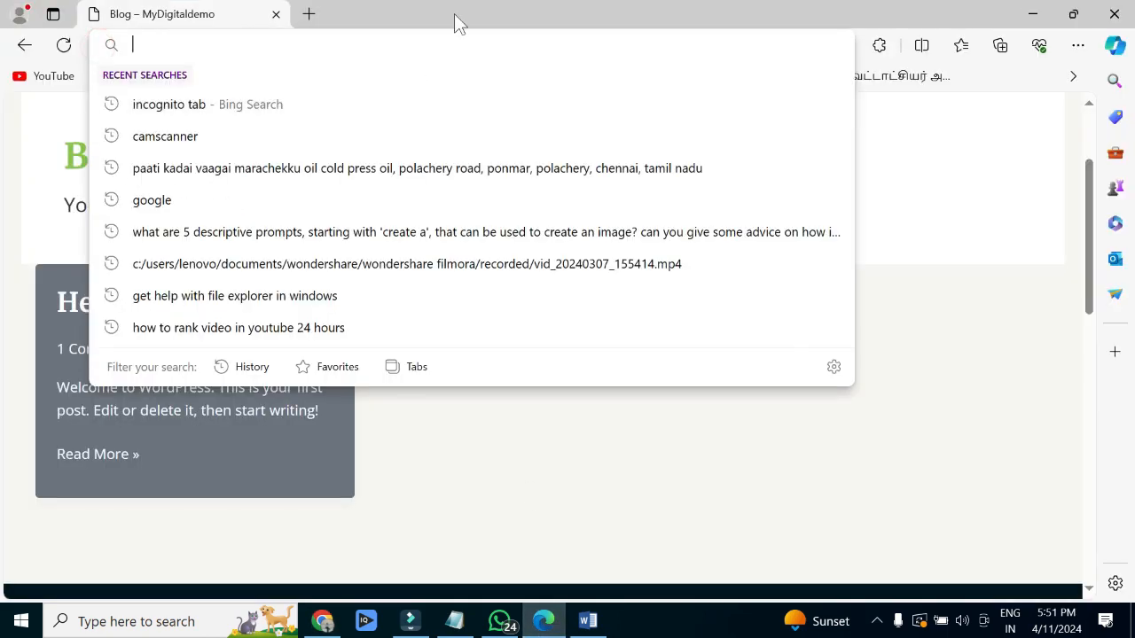
click(64, 45)
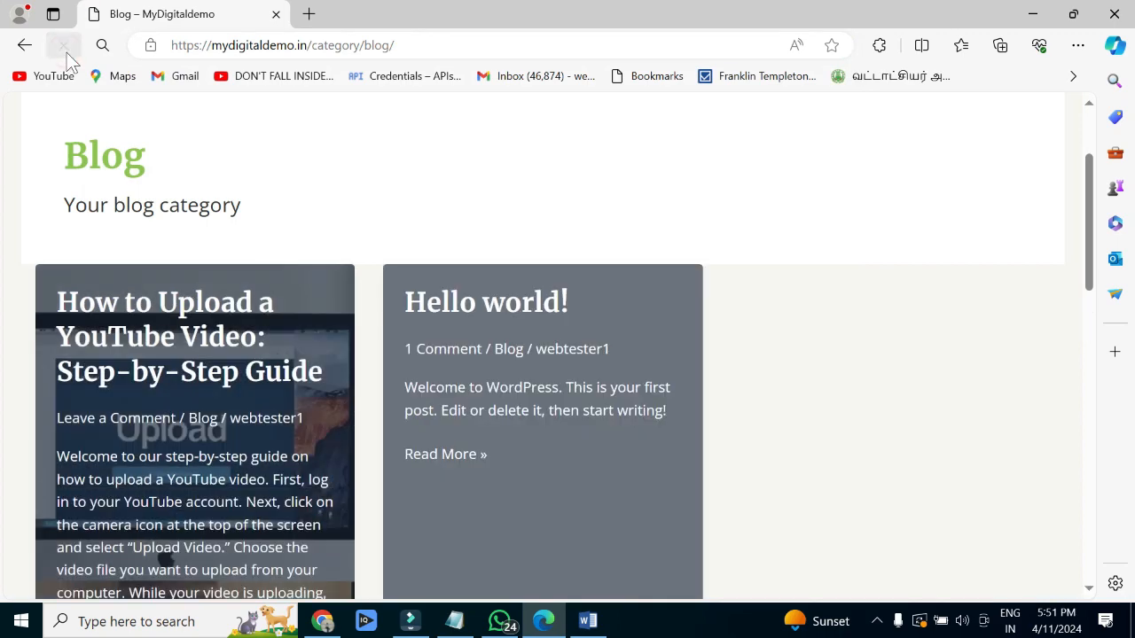
scroll(592, 352, down, 2)
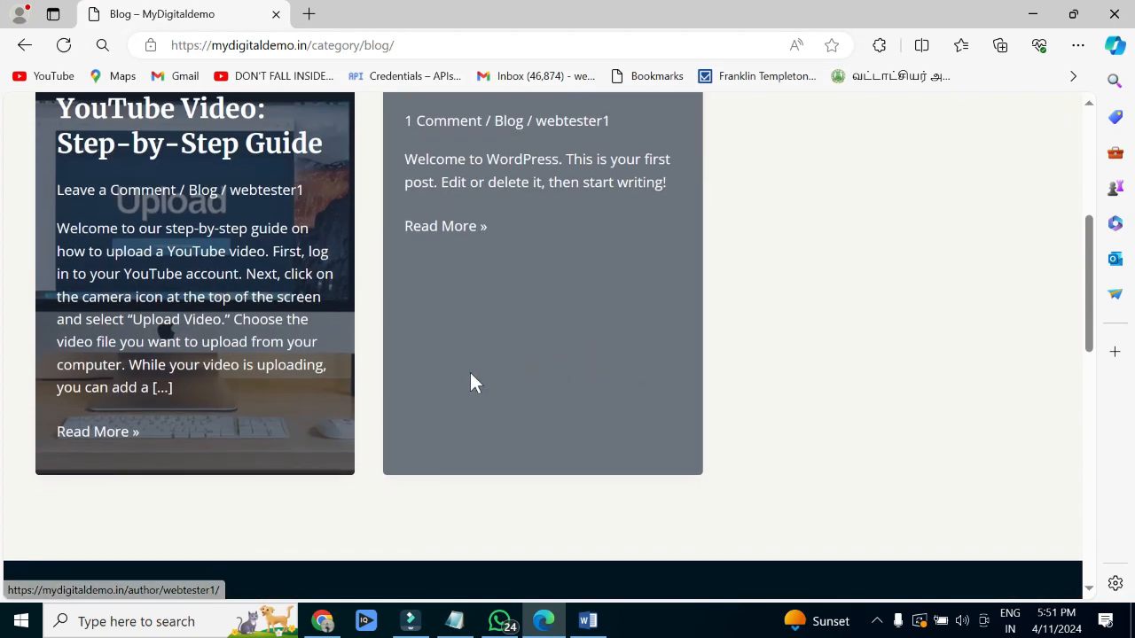
scroll(269, 415, up, 1)
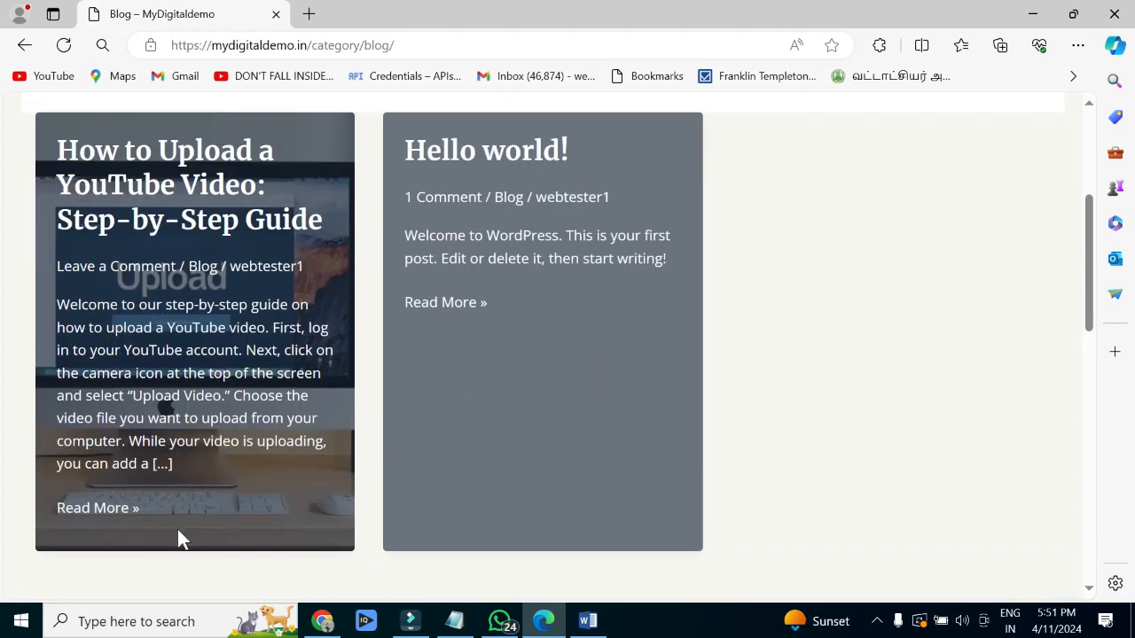
Open the full "How to Upload a YouTube Video: Step-by-Step Guide" post, read through it and return to the Blog category page
click(118, 519)
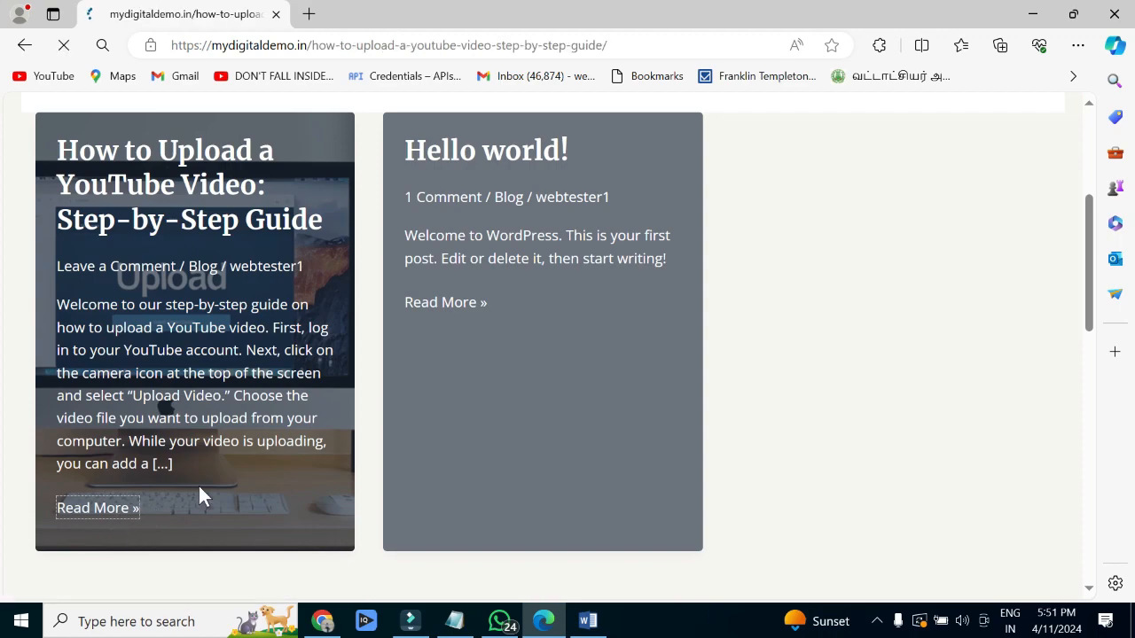
scroll(529, 417, down, 1)
scroll(530, 416, down, 8)
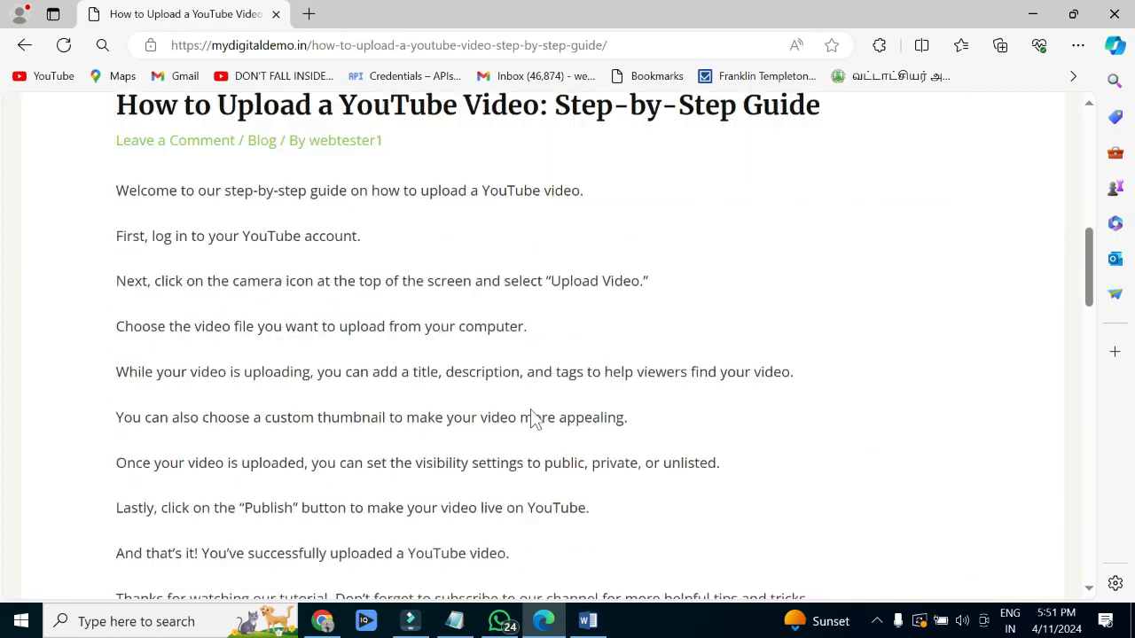
scroll(530, 417, up, 8)
click(24, 45)
scroll(569, 408, up, 2)
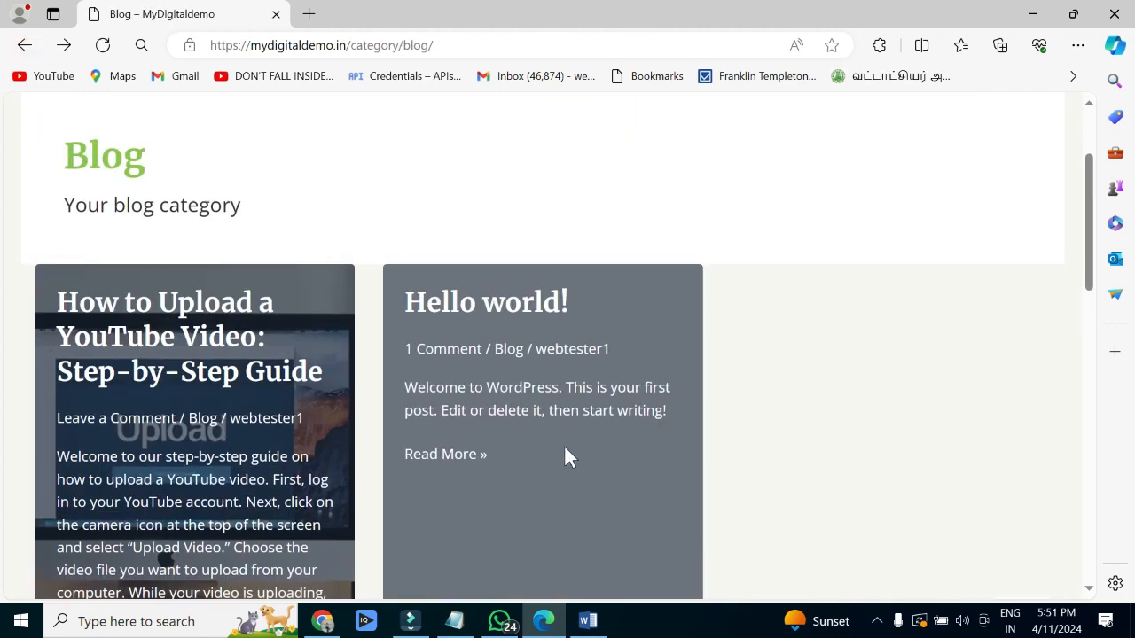
scroll(443, 333, down, 2)
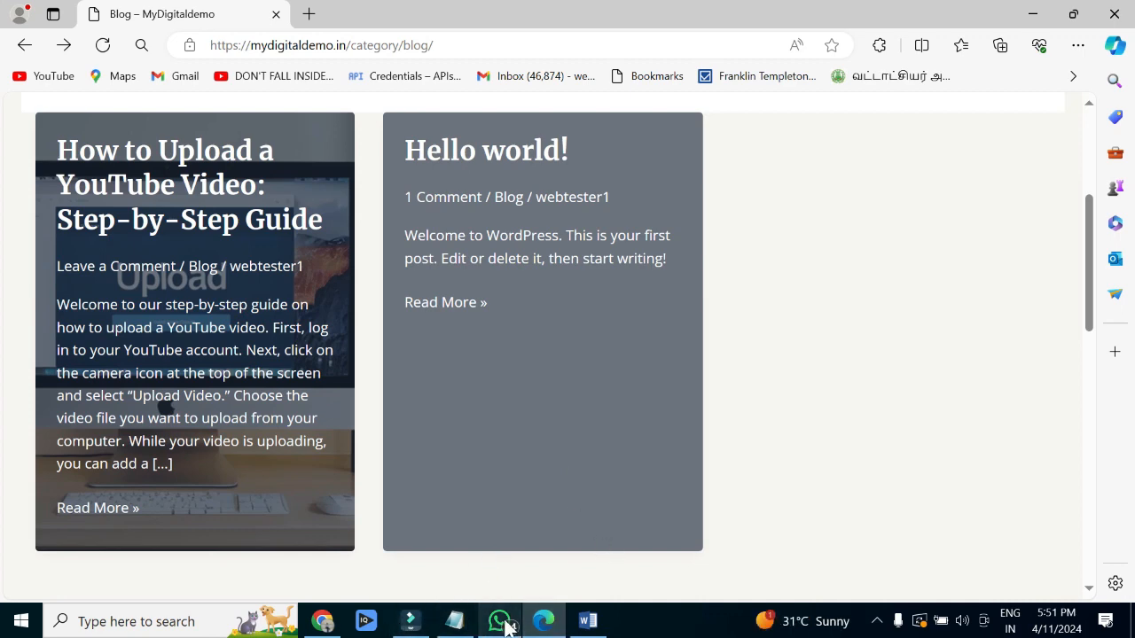
Switch to Chrome and open the Blog / Archive settings in the theme customizer
click(321, 621)
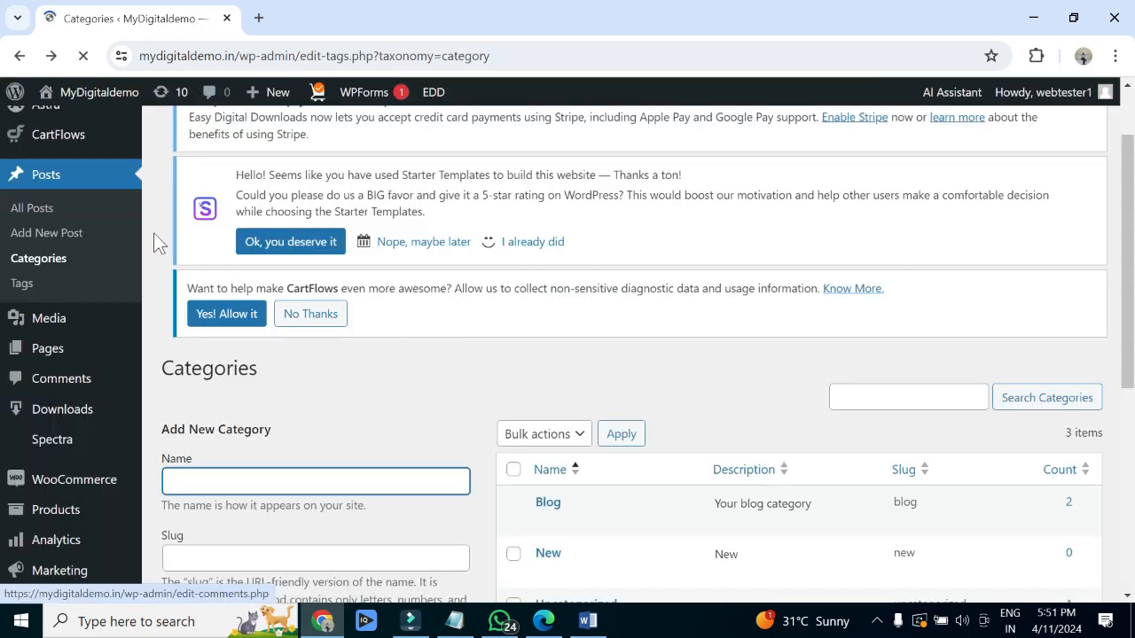
scroll(101, 375, down, 3)
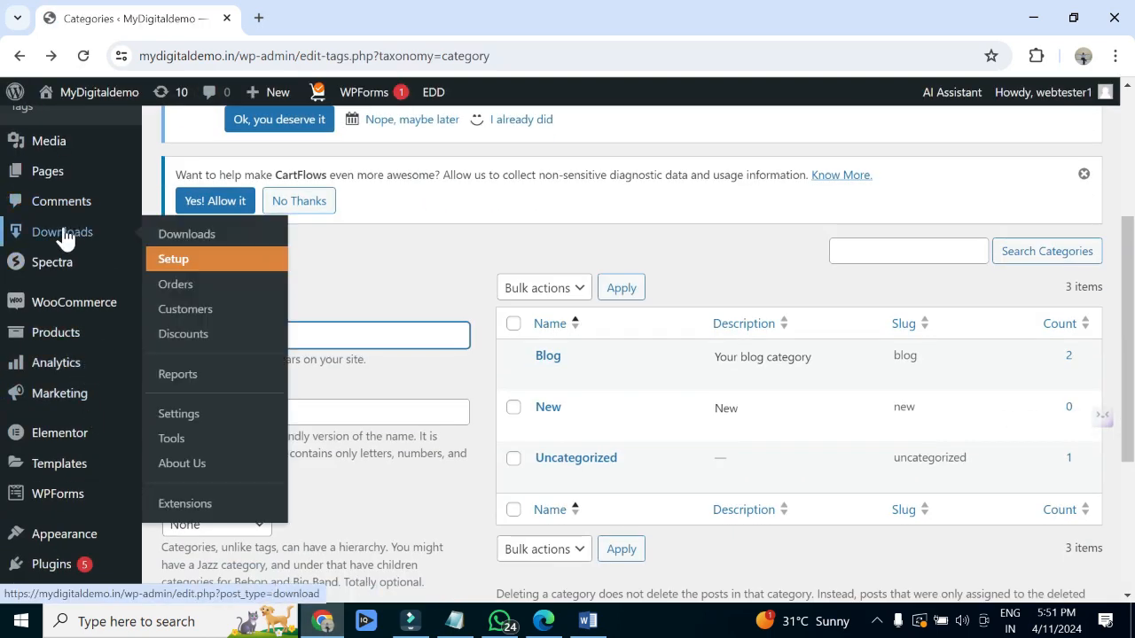
scroll(63, 236, down, 1)
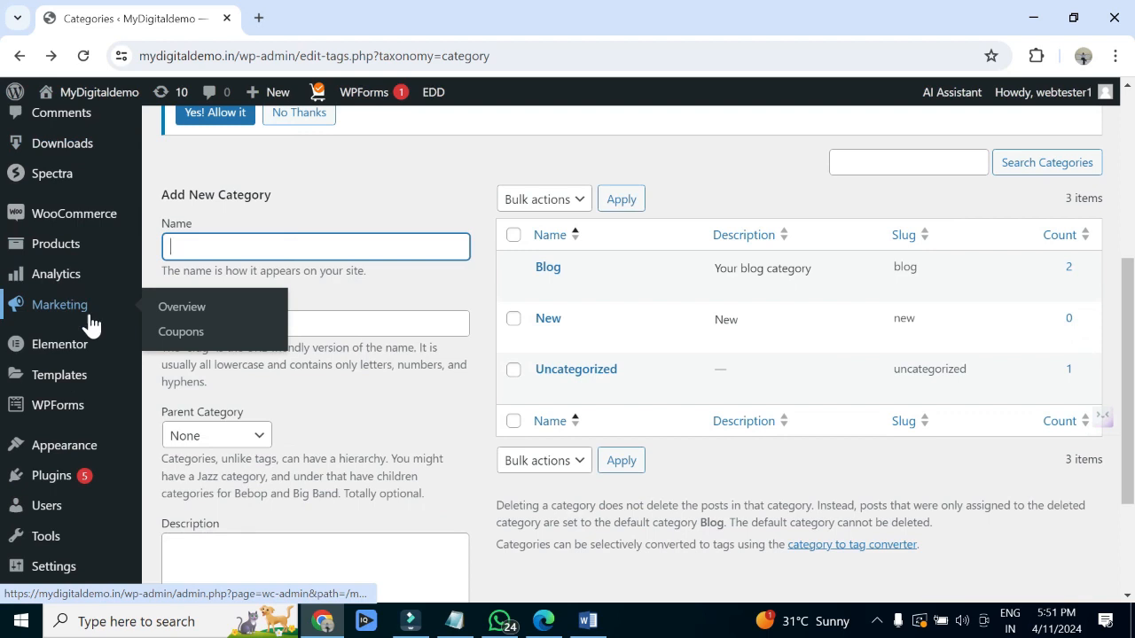
scroll(78, 374, down, 1)
mouse_move(80, 396)
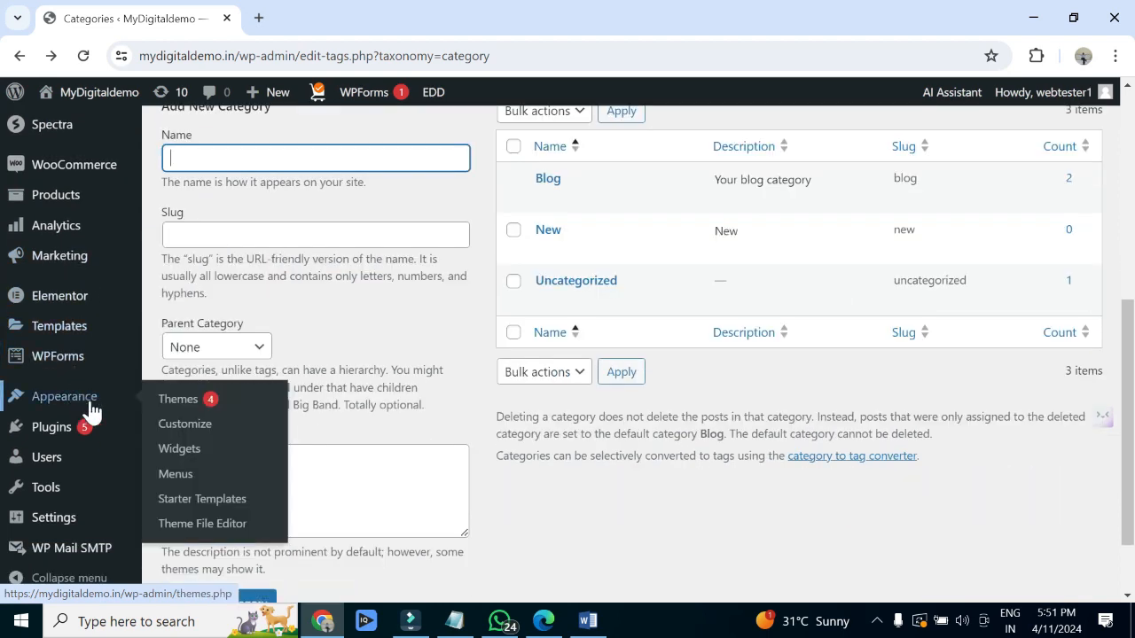
click(213, 443)
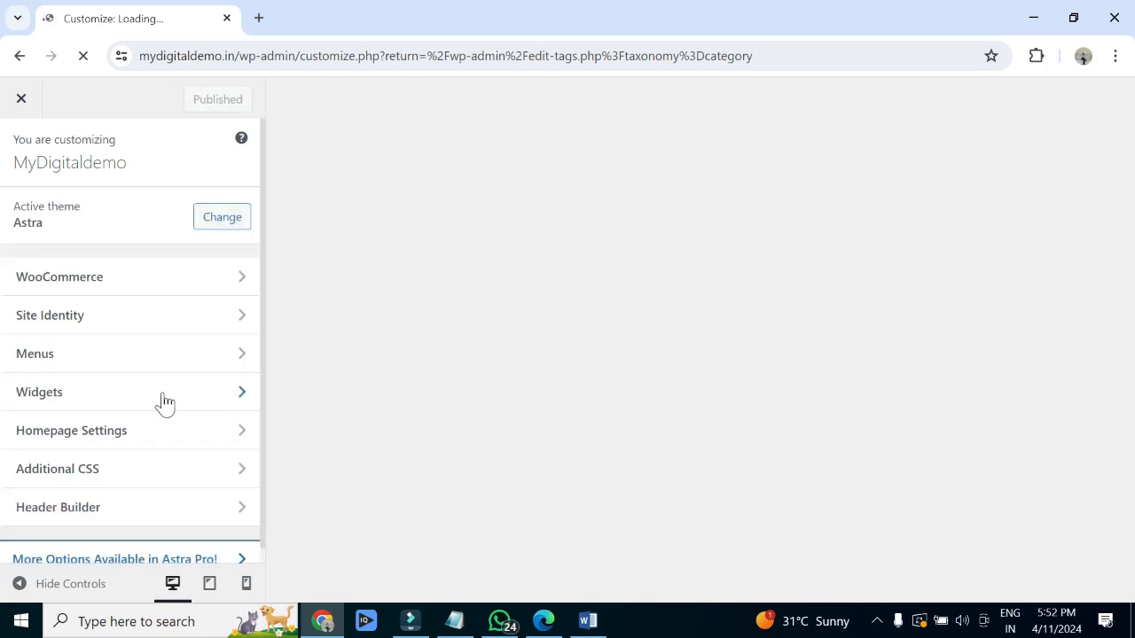
scroll(167, 407, down, 2)
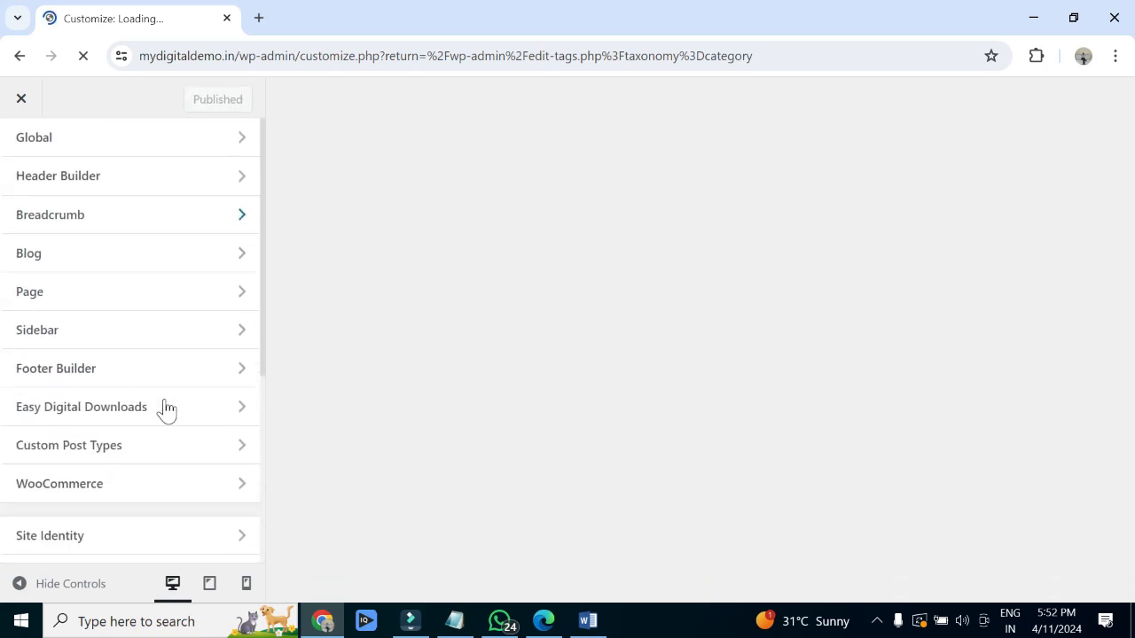
click(109, 262)
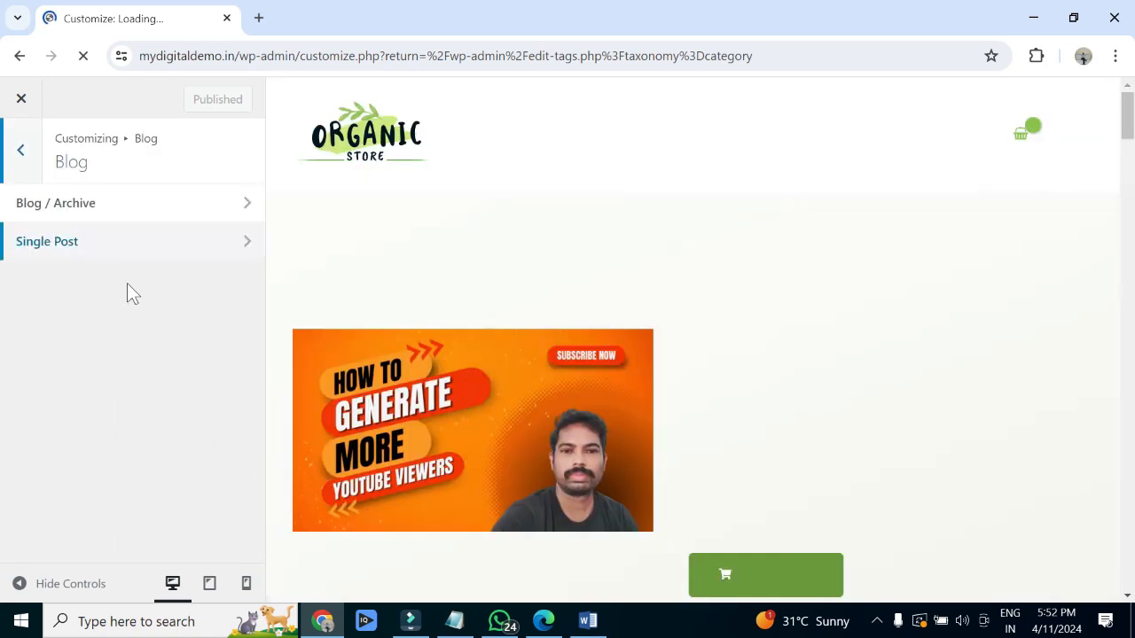
click(201, 201)
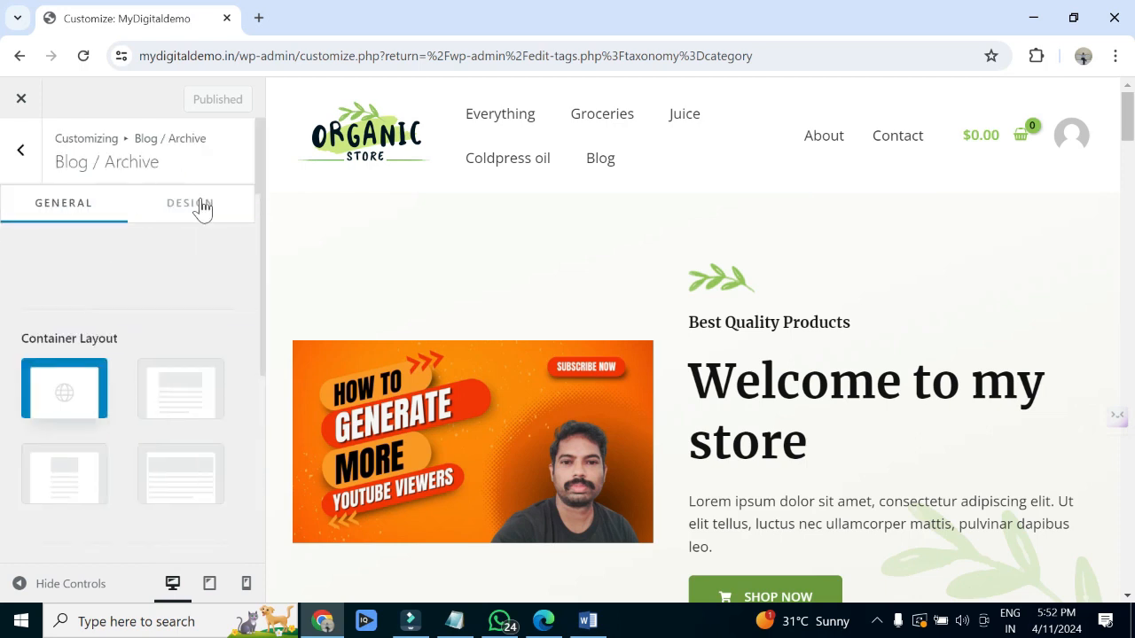
Set the blog archive layout to Grid and publish the change
scroll(190, 387, down, 5)
scroll(195, 390, down, 3)
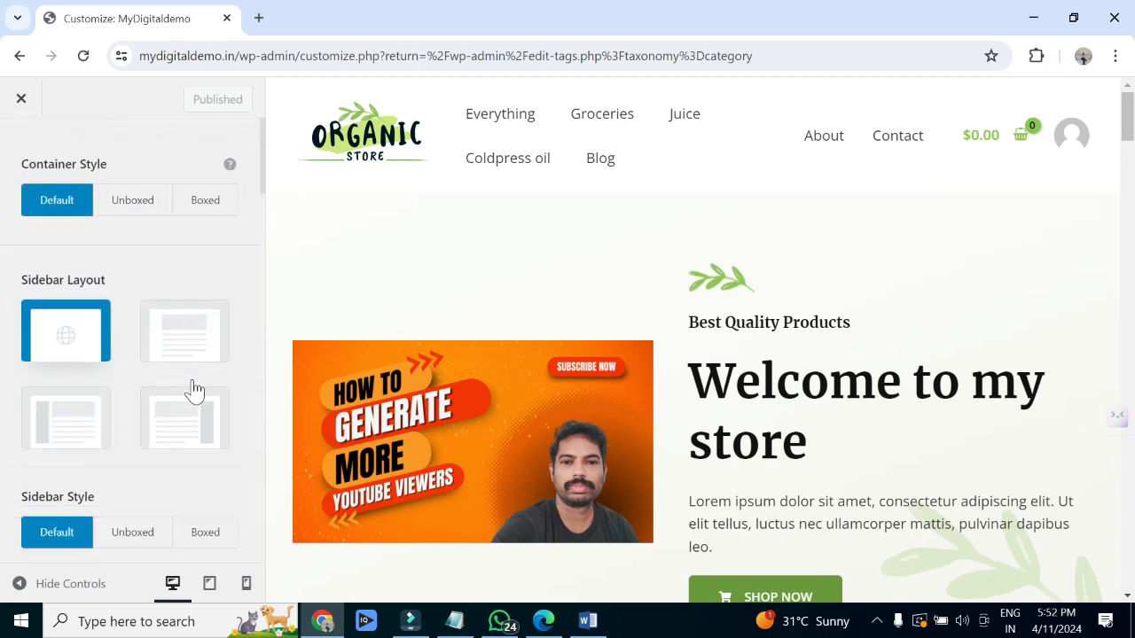
scroll(189, 378, down, 3)
scroll(213, 399, up, 1)
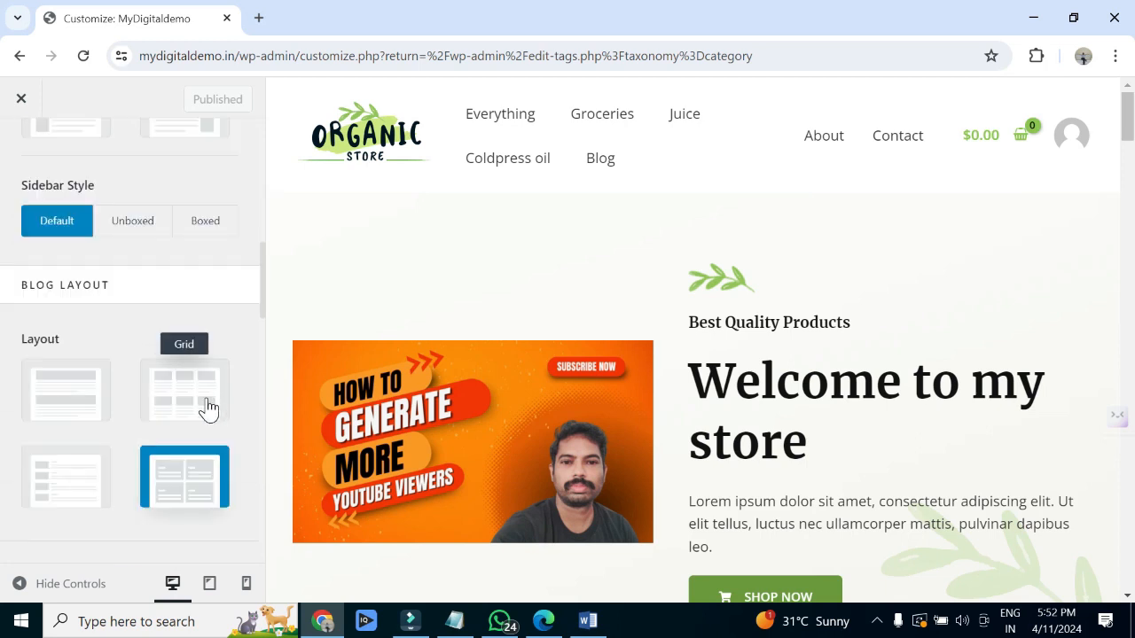
click(209, 408)
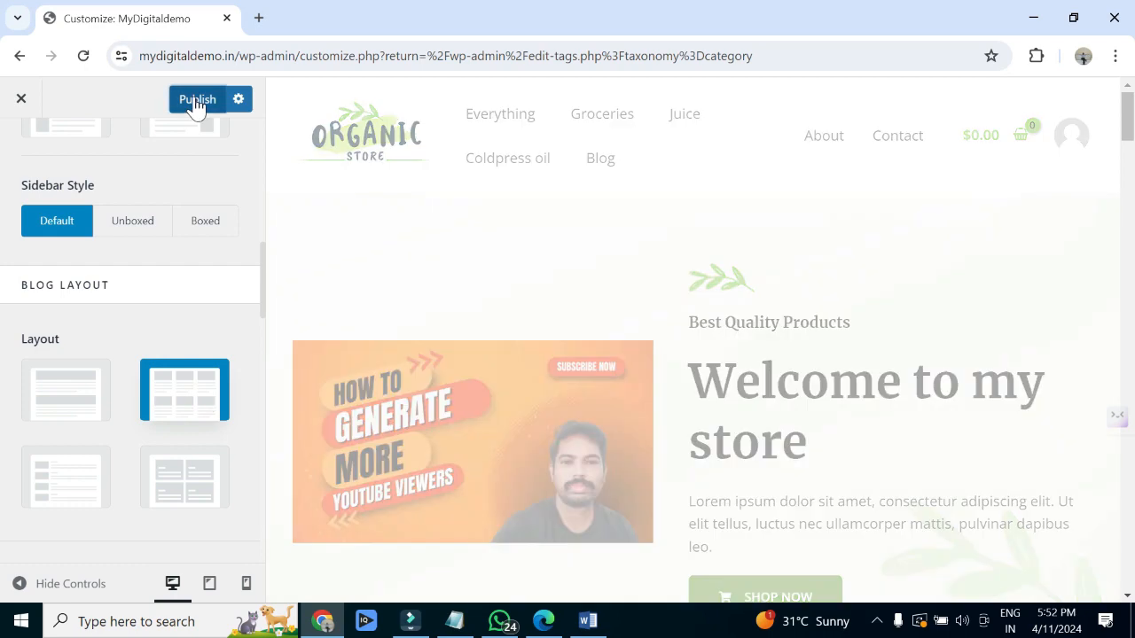
click(195, 98)
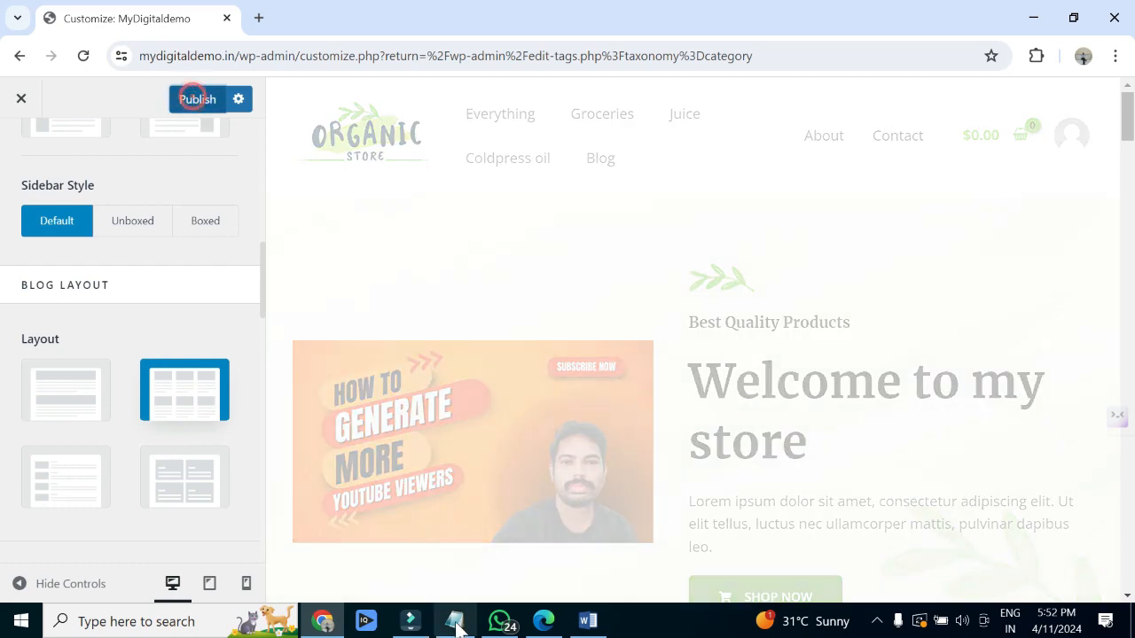
Switch to Edge and reload the Blog category page to check the post layout
click(538, 624)
click(102, 48)
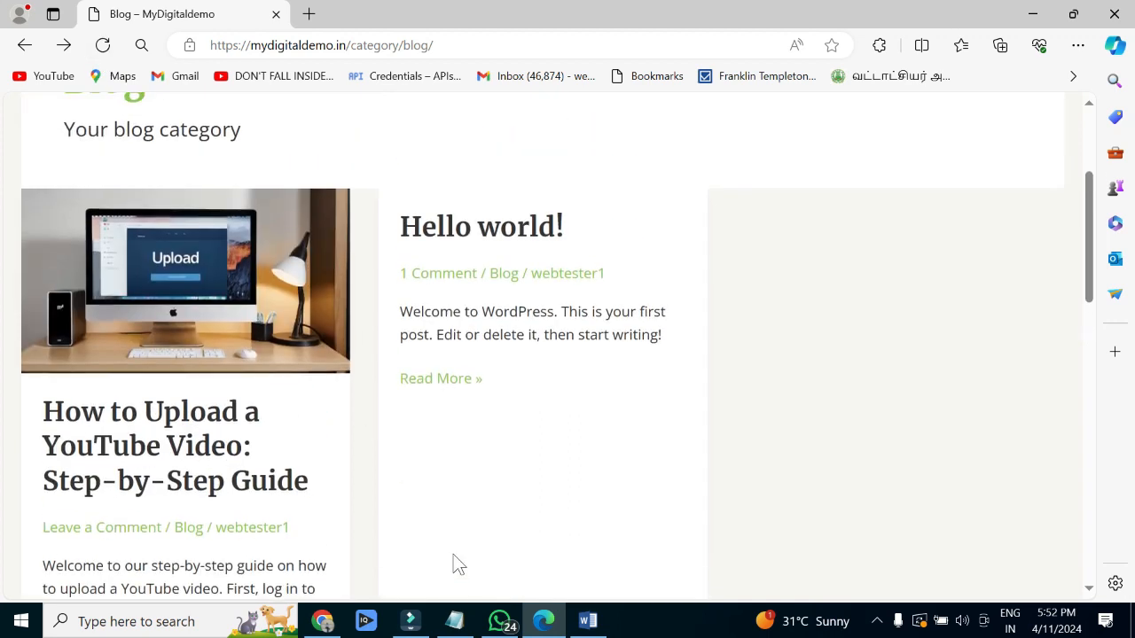
mouse_move(538, 629)
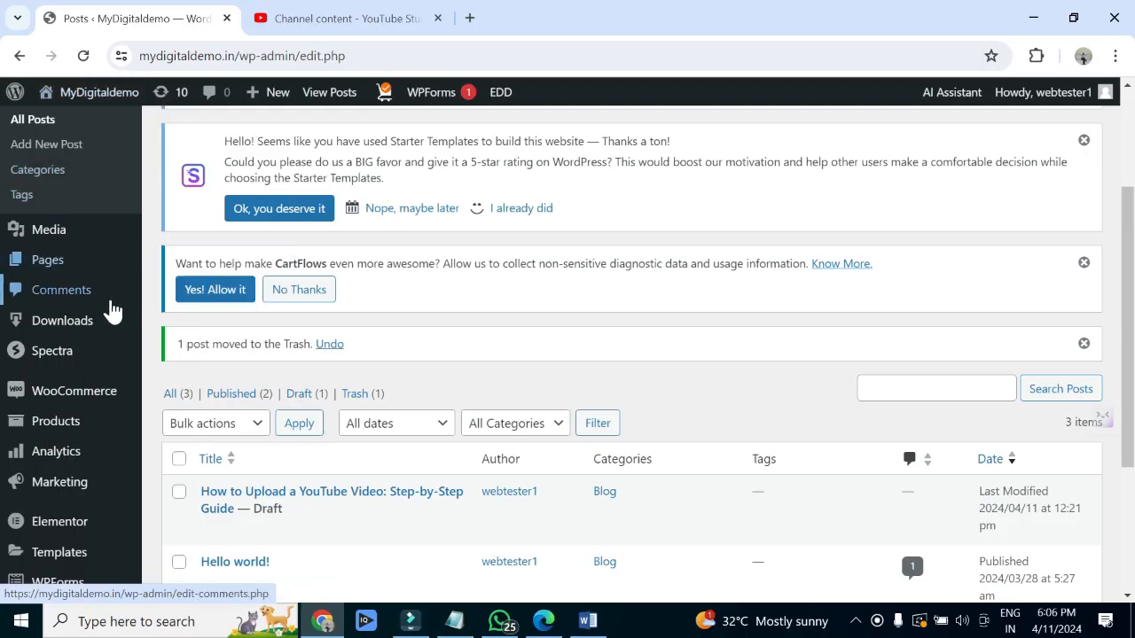
Create a new post titled "How to Upload Youtube video" and close the YouTube Studio page
scroll(109, 309, up, 1)
mouse_move(95, 326)
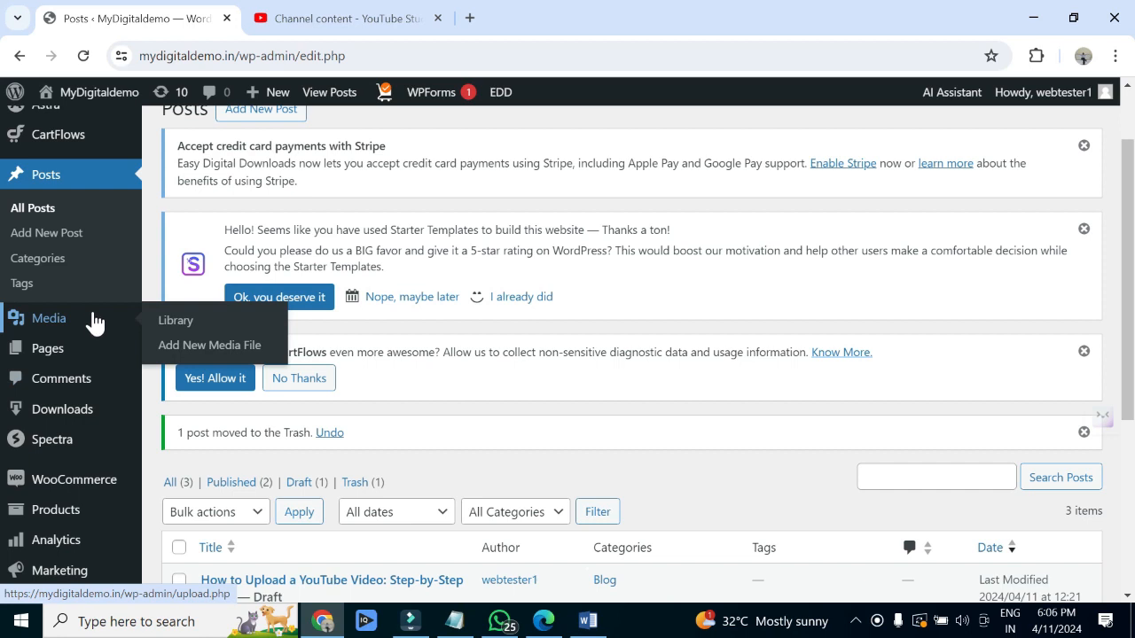
click(60, 237)
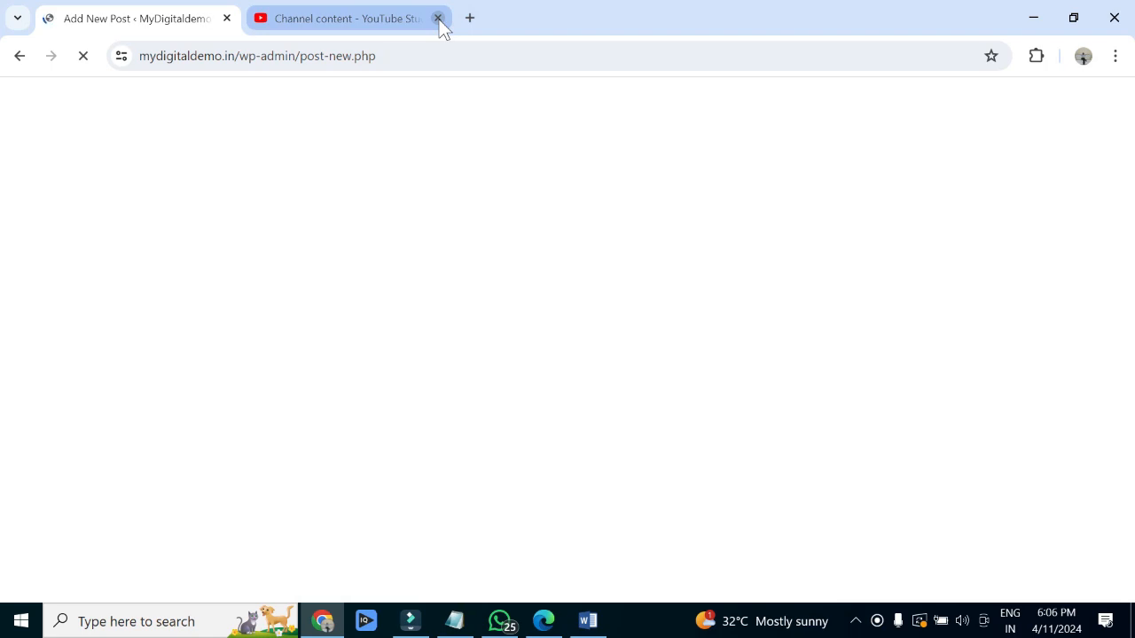
click(438, 19)
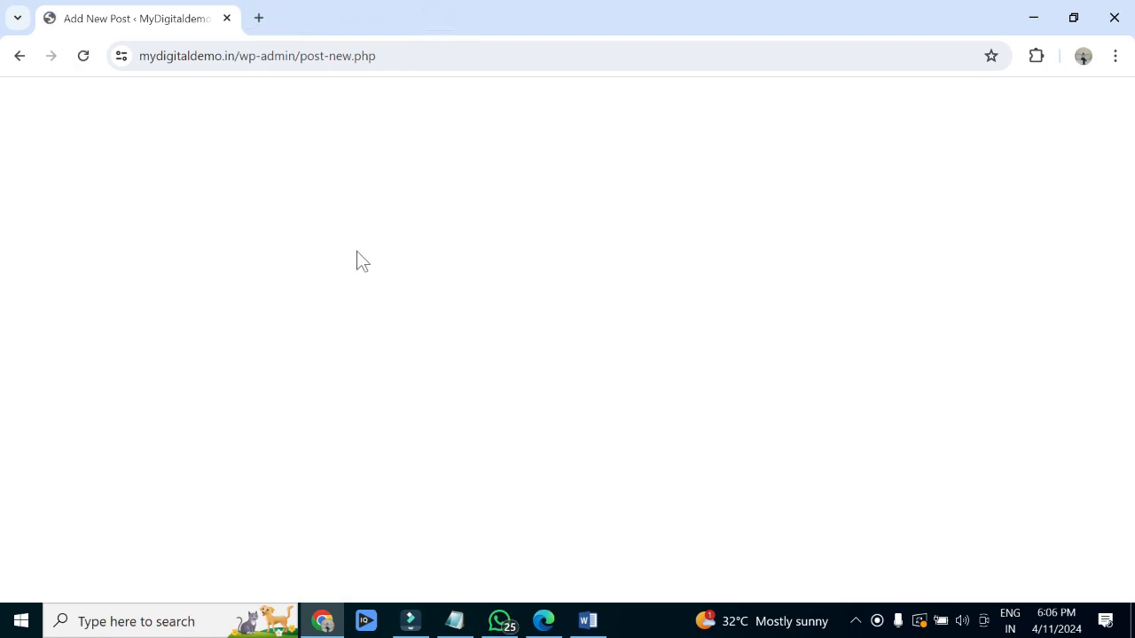
click(184, 237)
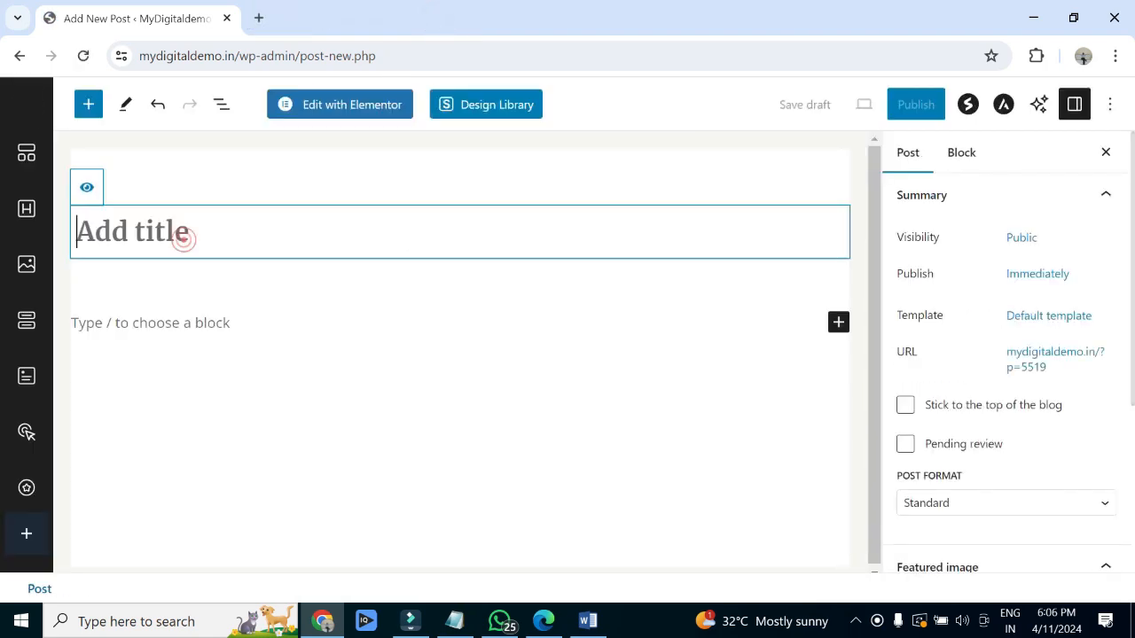
text(How to Upload)
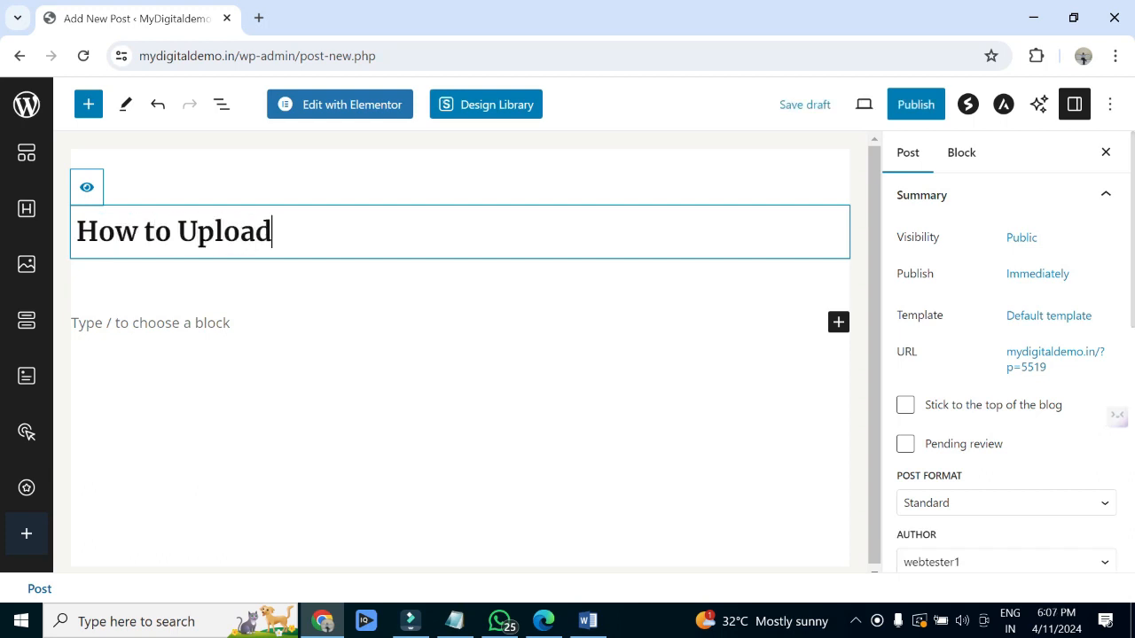
text( Youtube video)
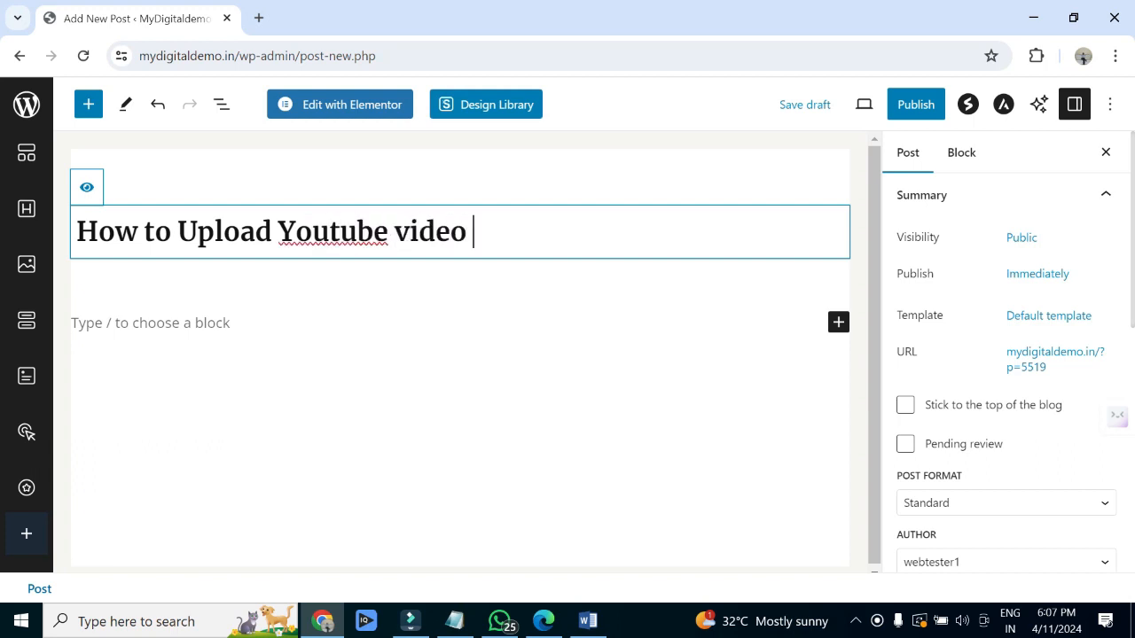
key(Return)
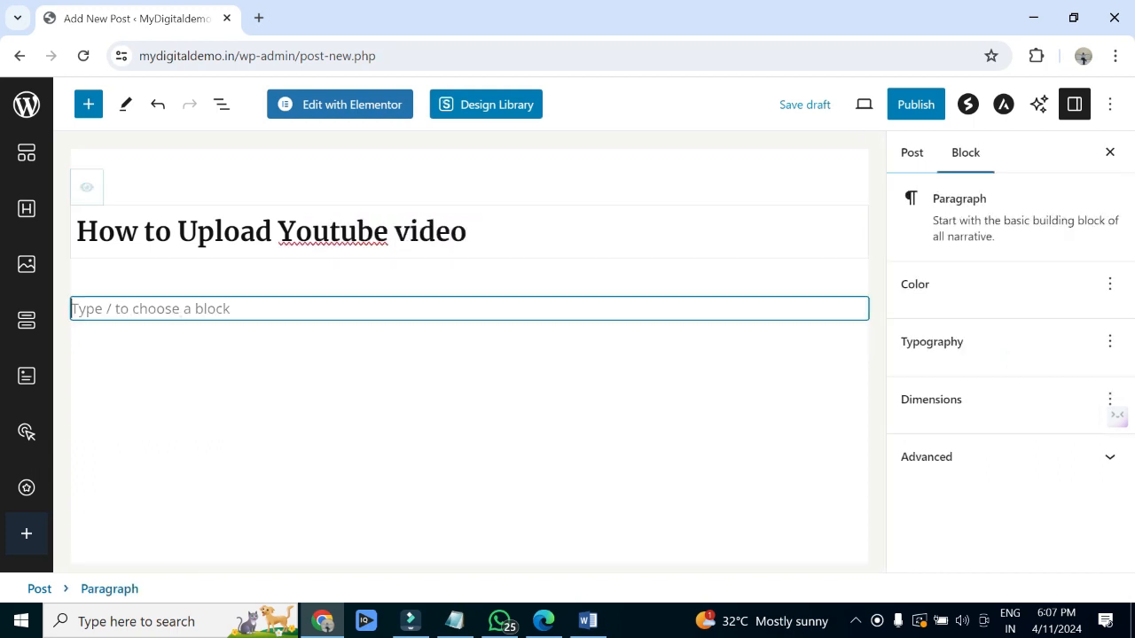
click(180, 315)
click(851, 315)
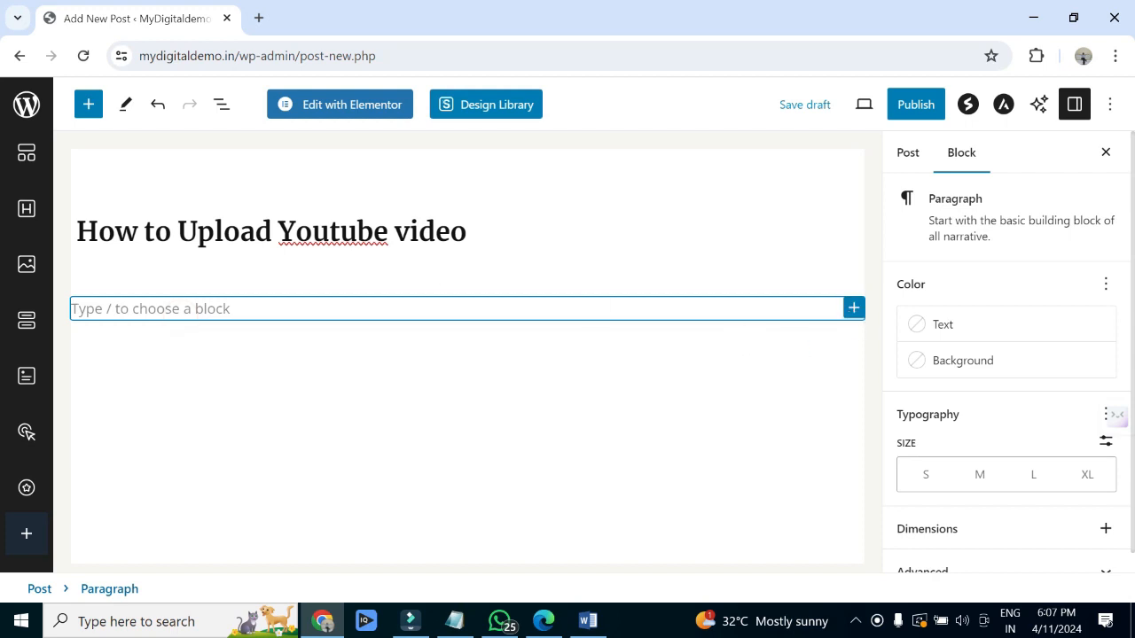
click(695, 457)
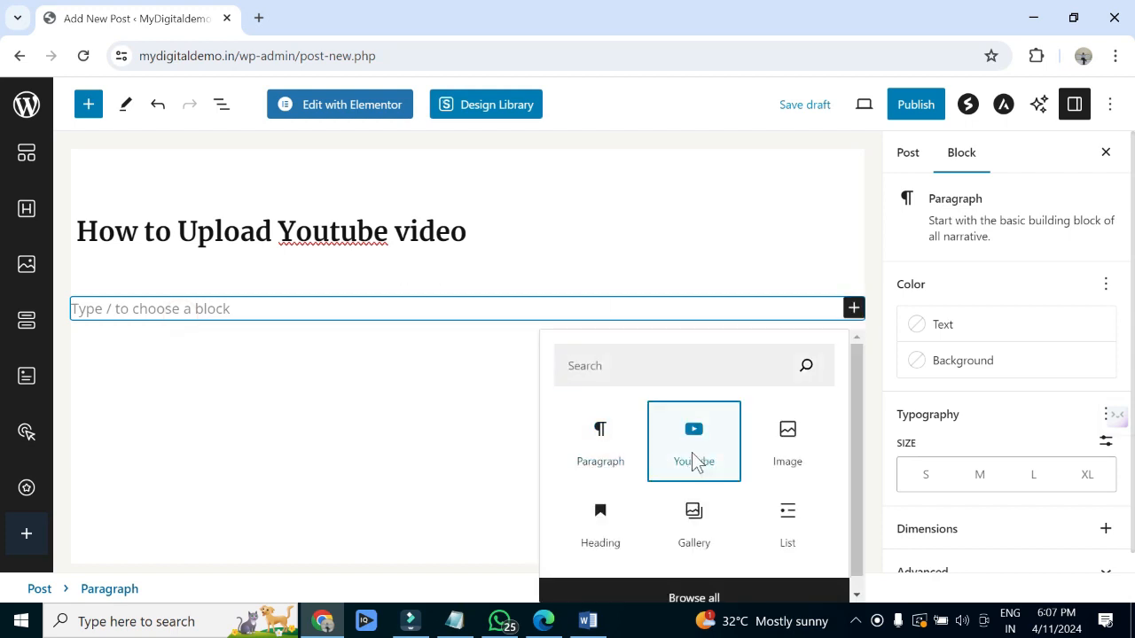
click(240, 405)
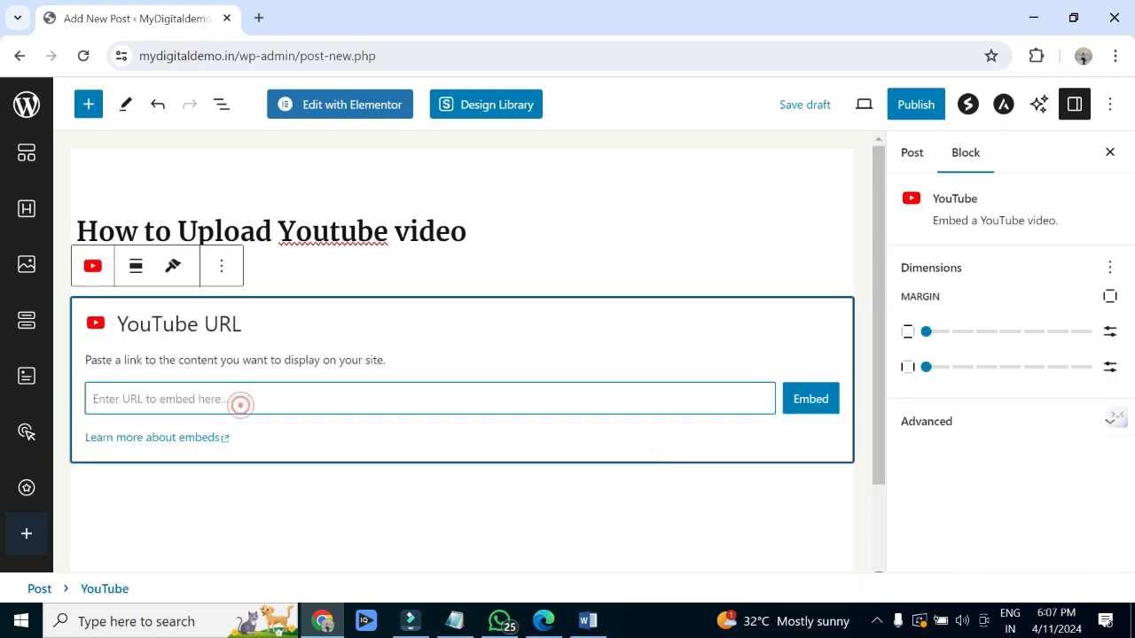
text(https://youtu.be/wlj_xMPnl0k)
click(277, 496)
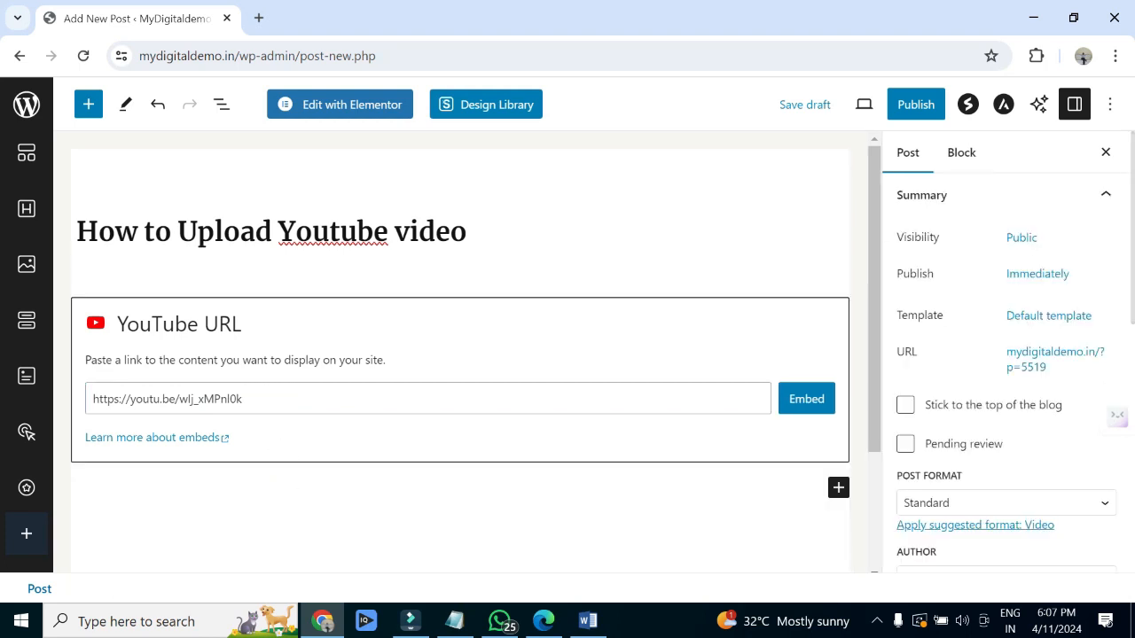
click(805, 399)
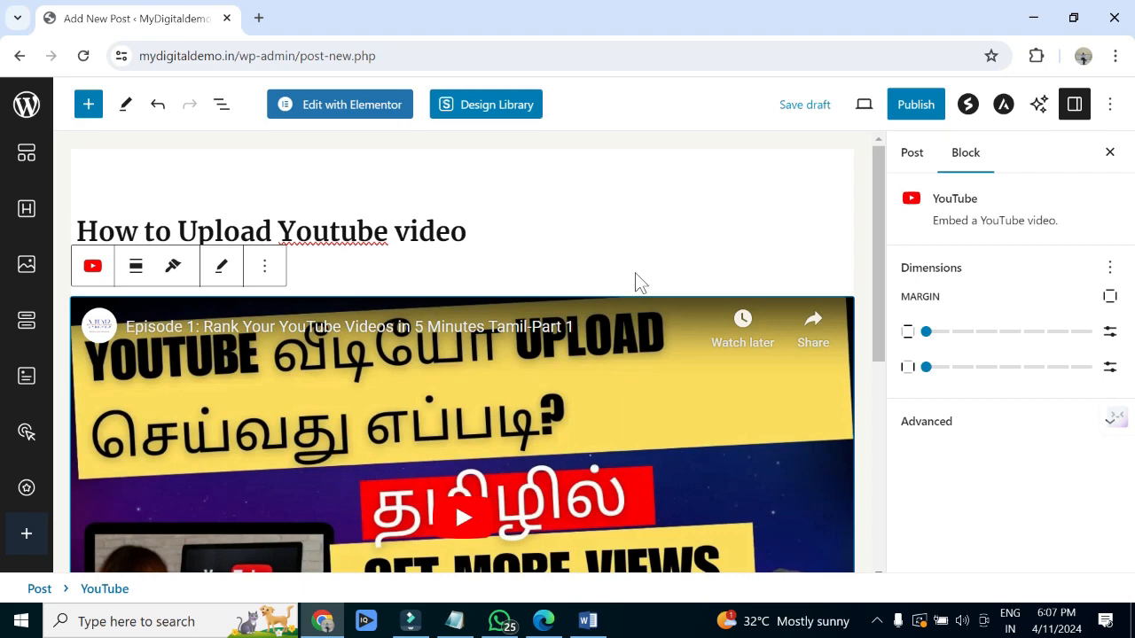
scroll(615, 298, down, 2)
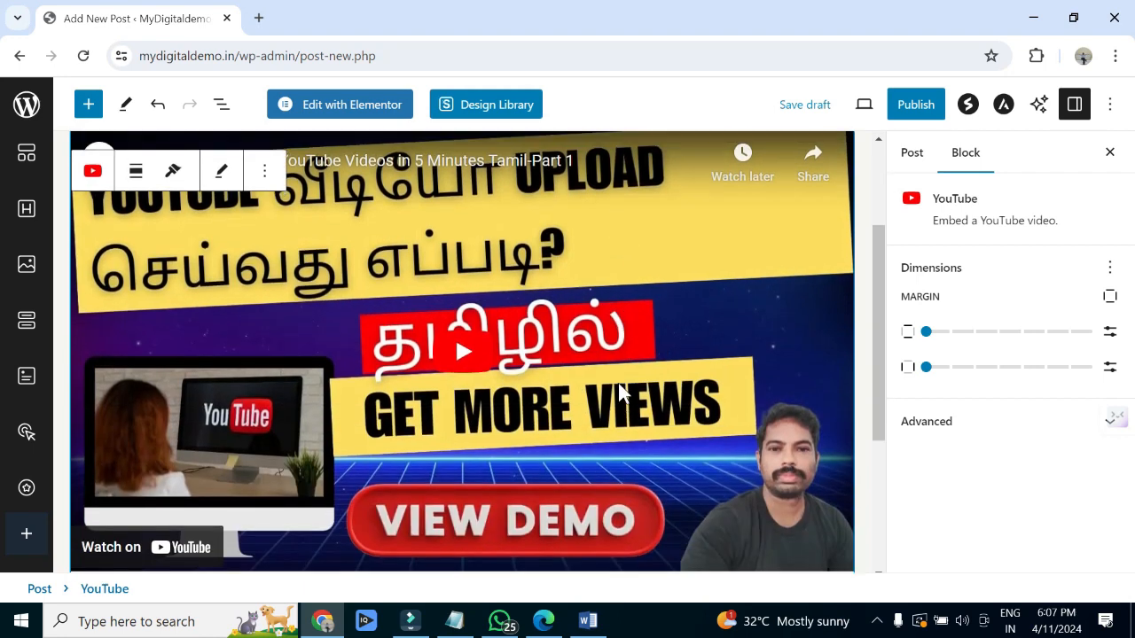
Assign the "How to Upload Youtube video" post to the Blog category in the post settings
scroll(618, 382, up, 2)
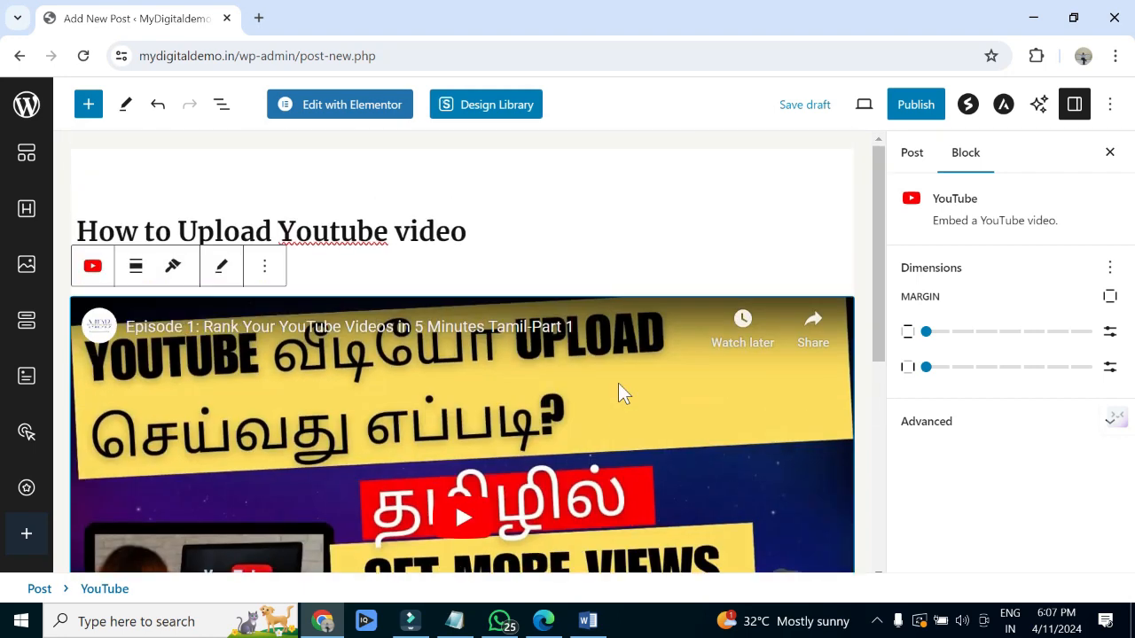
click(919, 157)
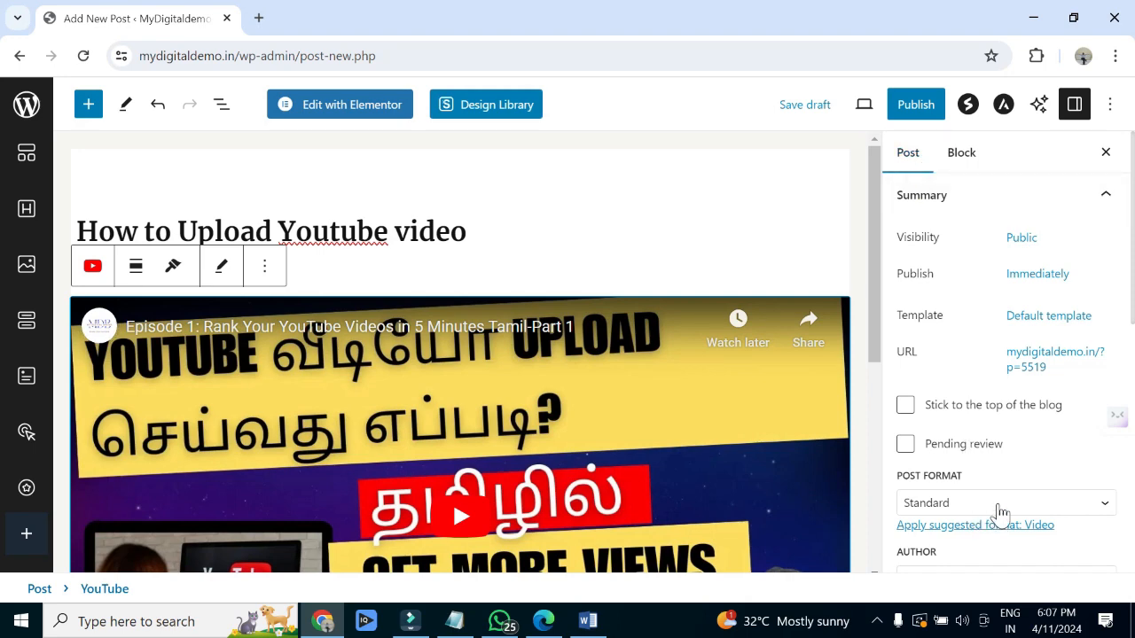
scroll(1001, 436, down, 3)
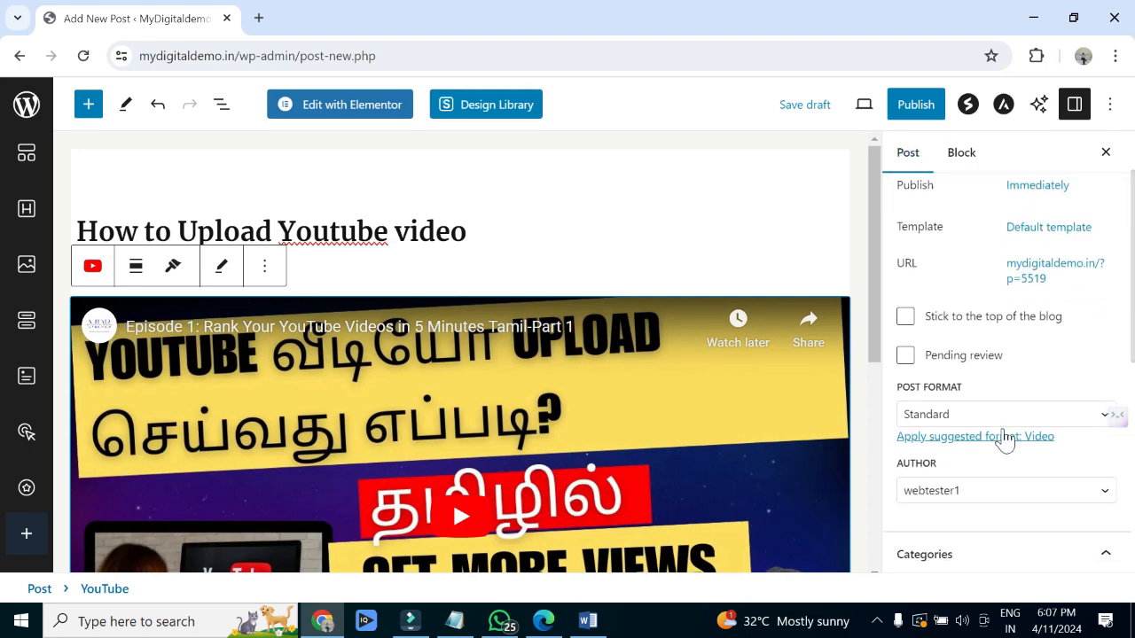
scroll(1001, 443, down, 2)
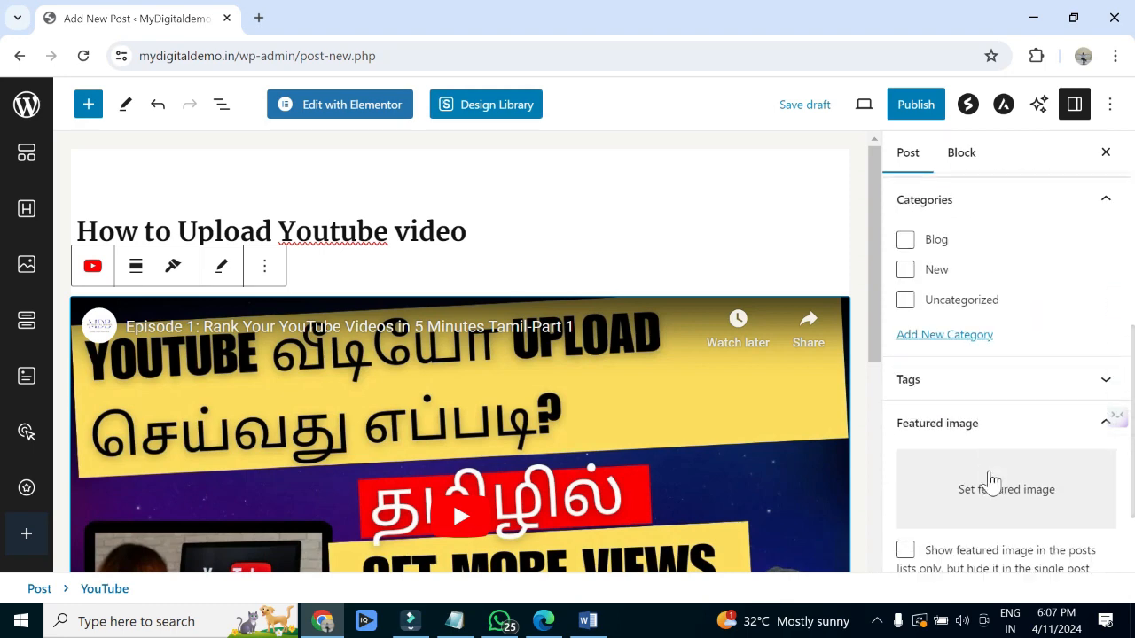
click(905, 239)
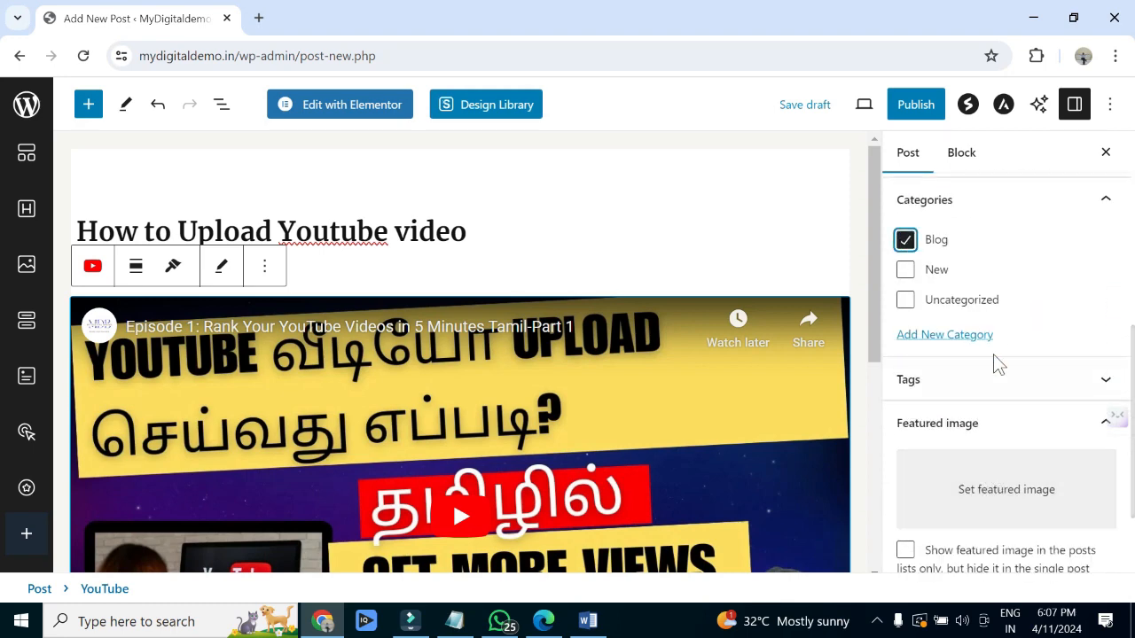
Upload the image "Upload Youtube Video_Tamil-1-Thumbnail" as the post's featured image and publish the post
click(982, 516)
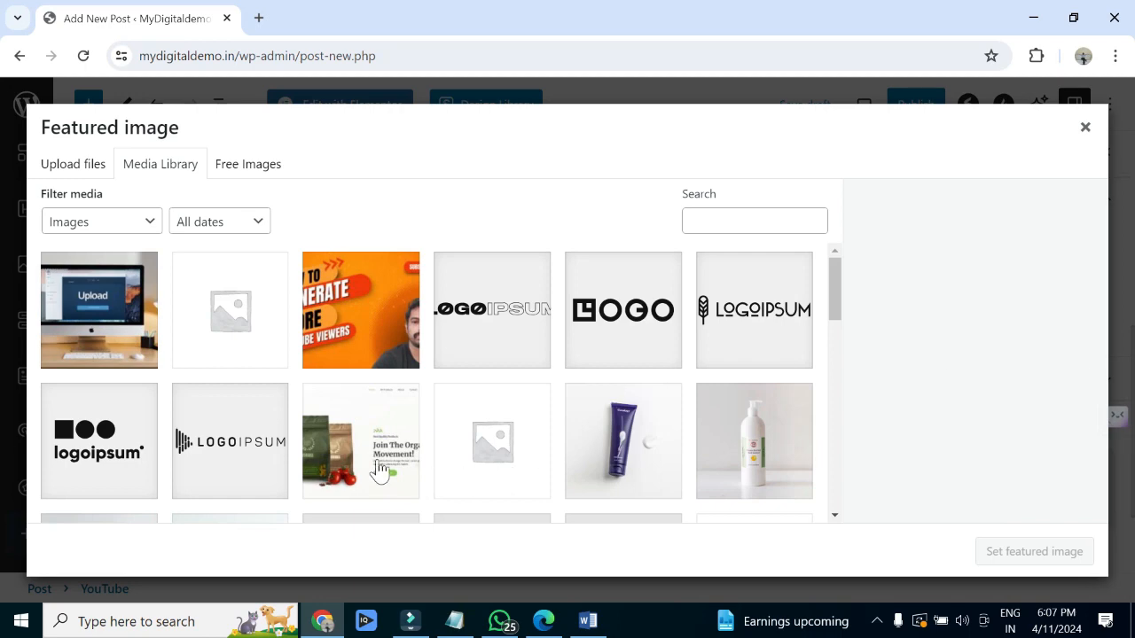
click(73, 164)
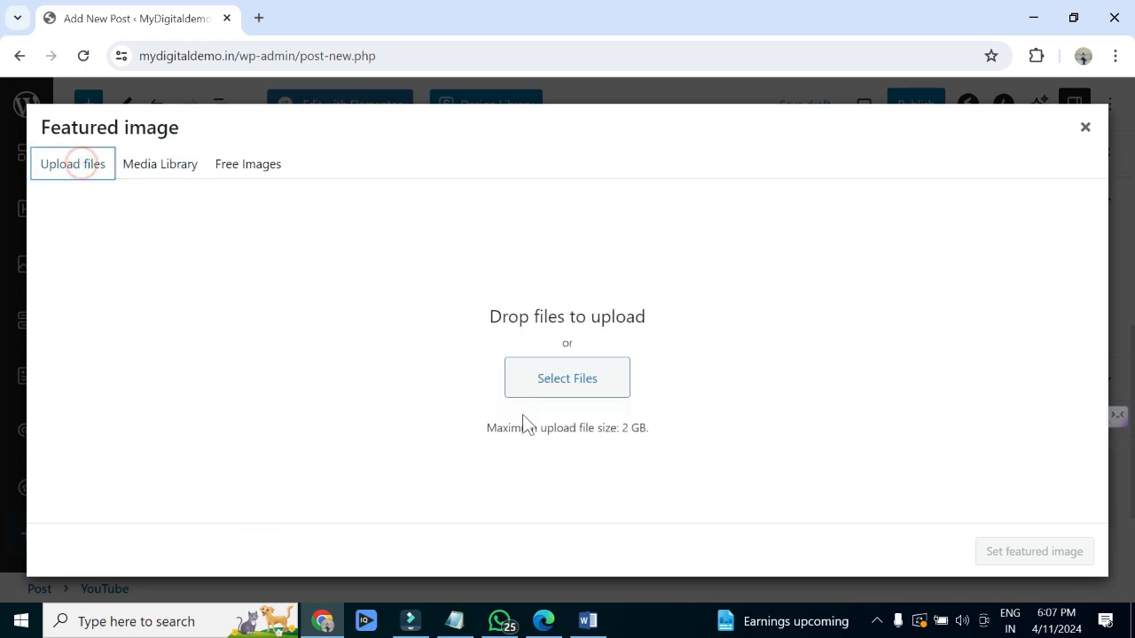
click(564, 378)
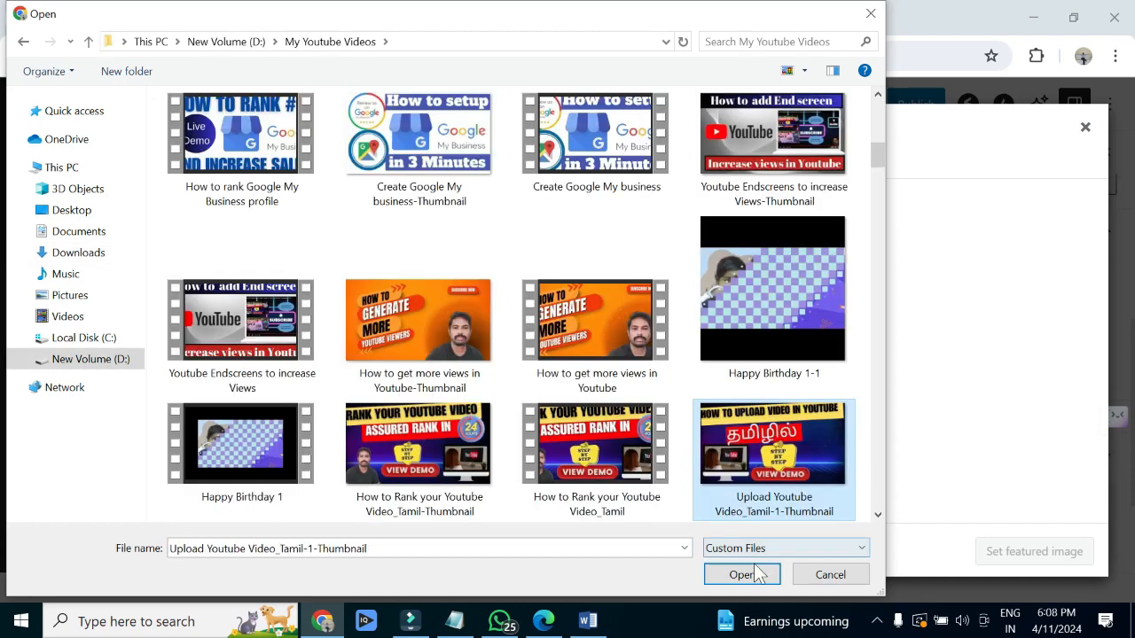
click(740, 575)
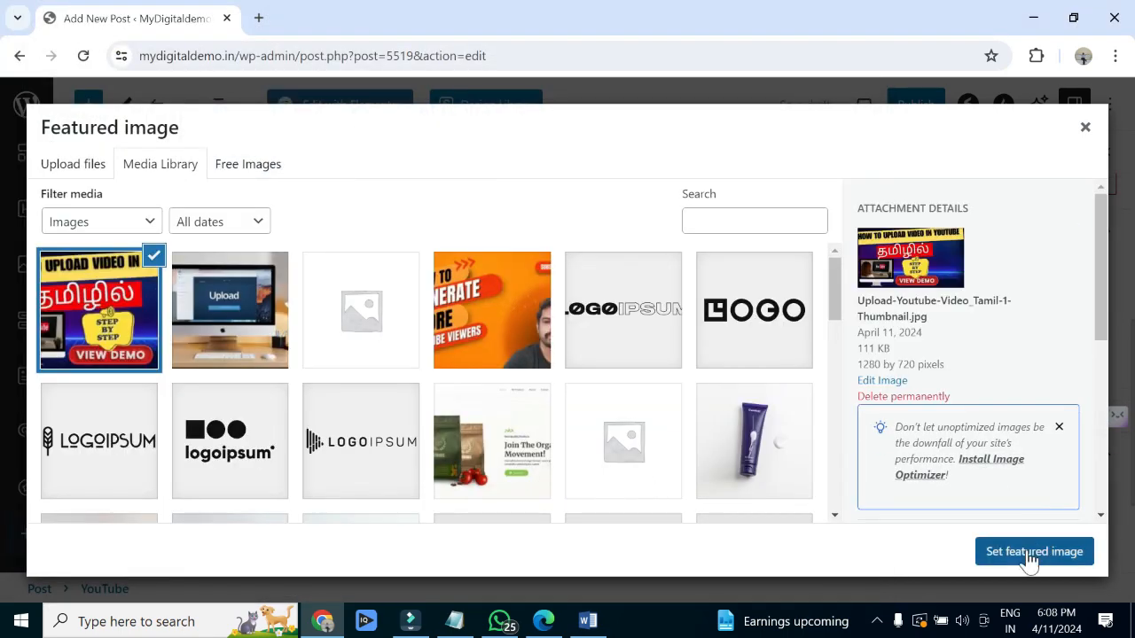
click(1010, 553)
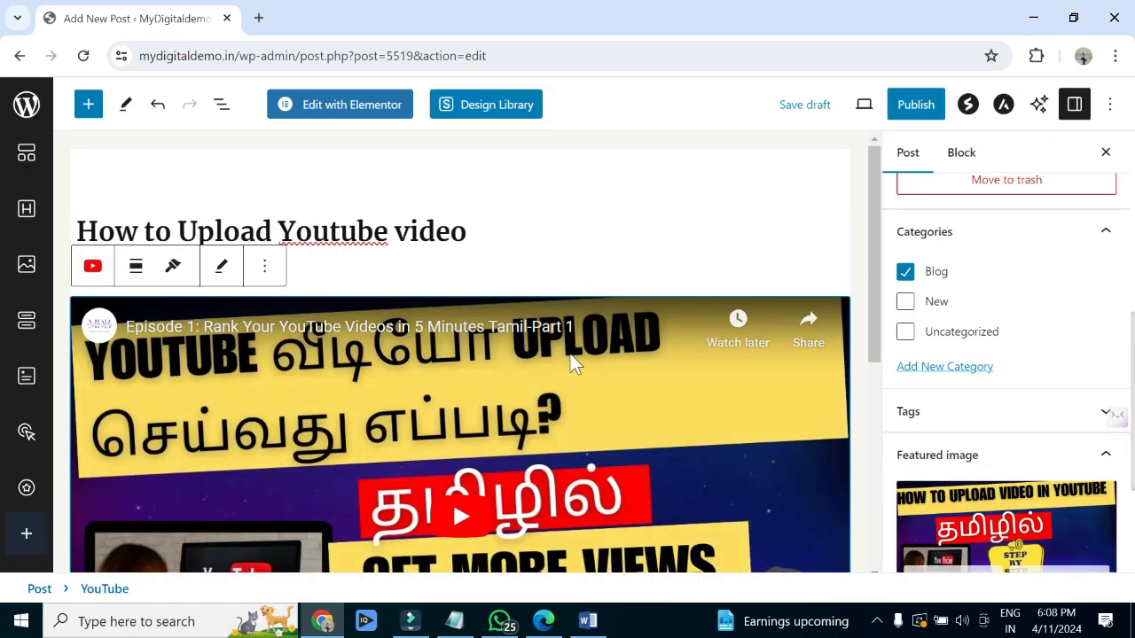
click(915, 107)
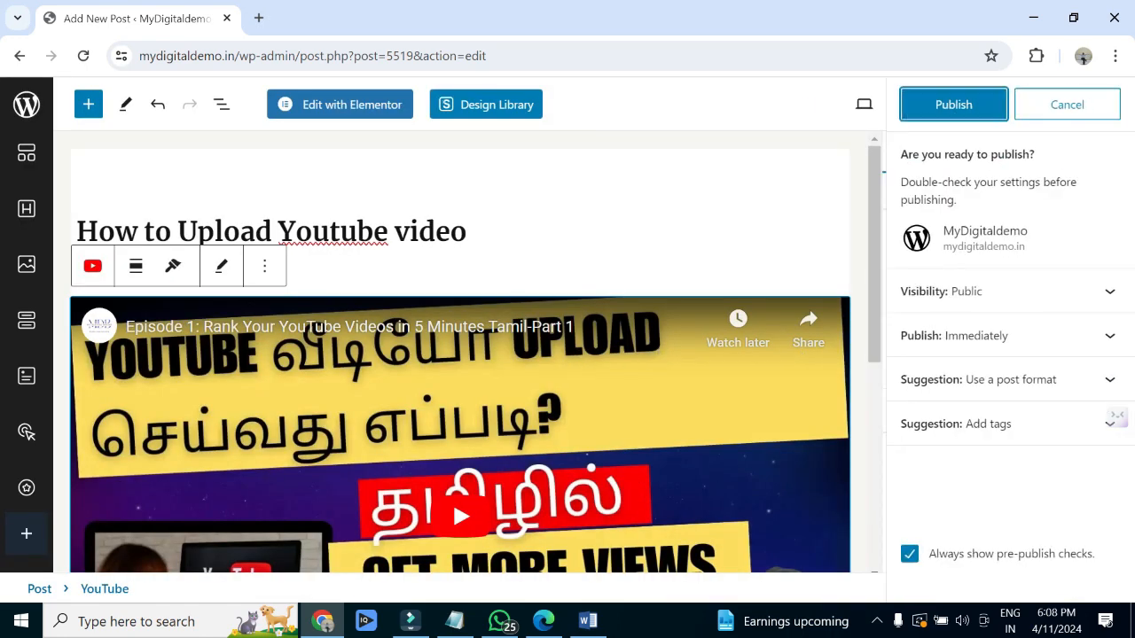
click(992, 113)
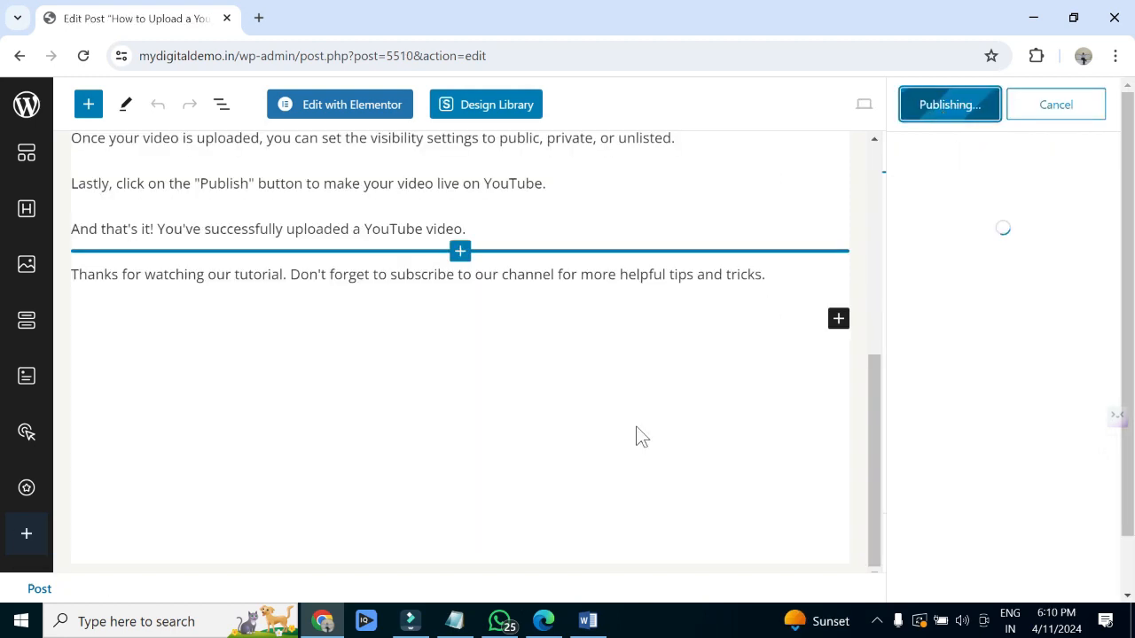
Switch to Edge and examine the post cards in the Blog category page's grid
click(544, 621)
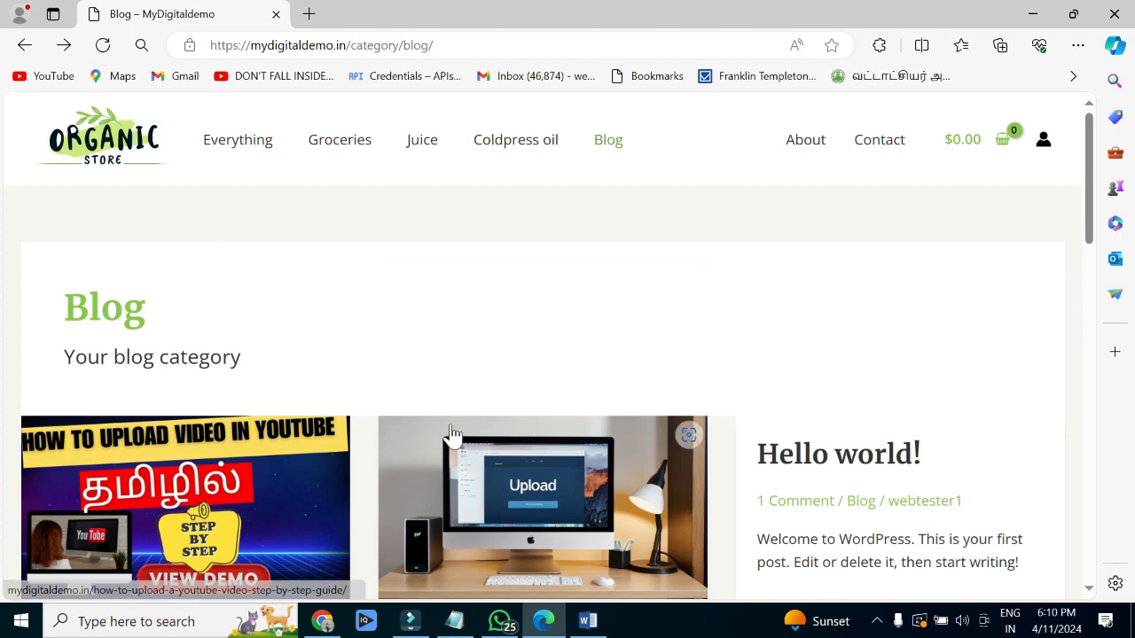
scroll(451, 435, down, 3)
scroll(449, 434, down, 1)
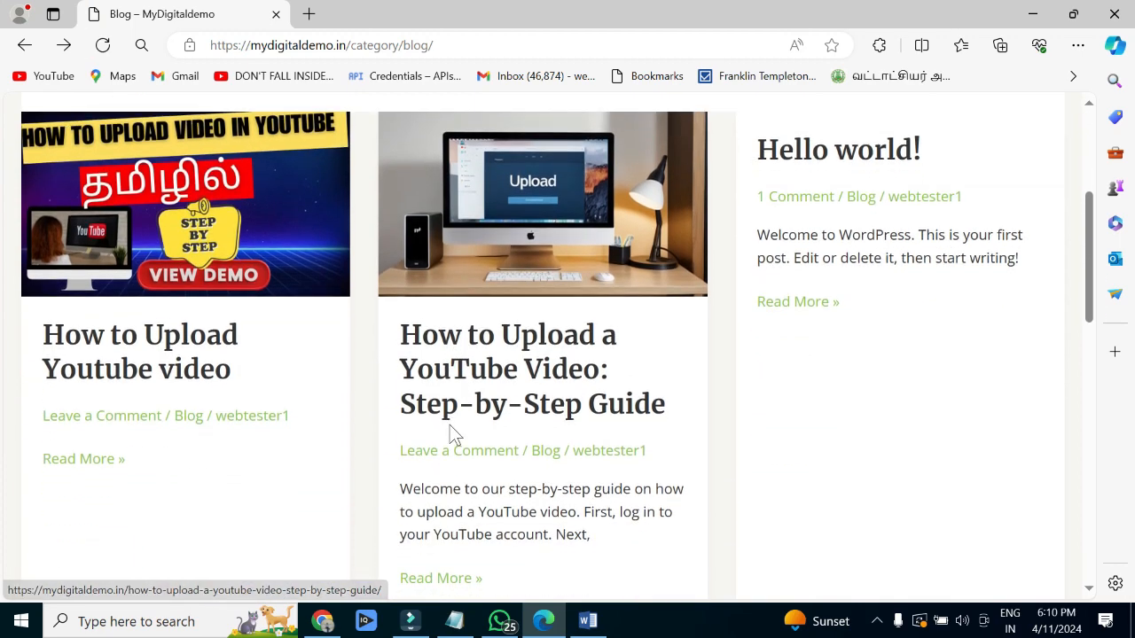
scroll(449, 433, down, 2)
scroll(450, 434, down, 2)
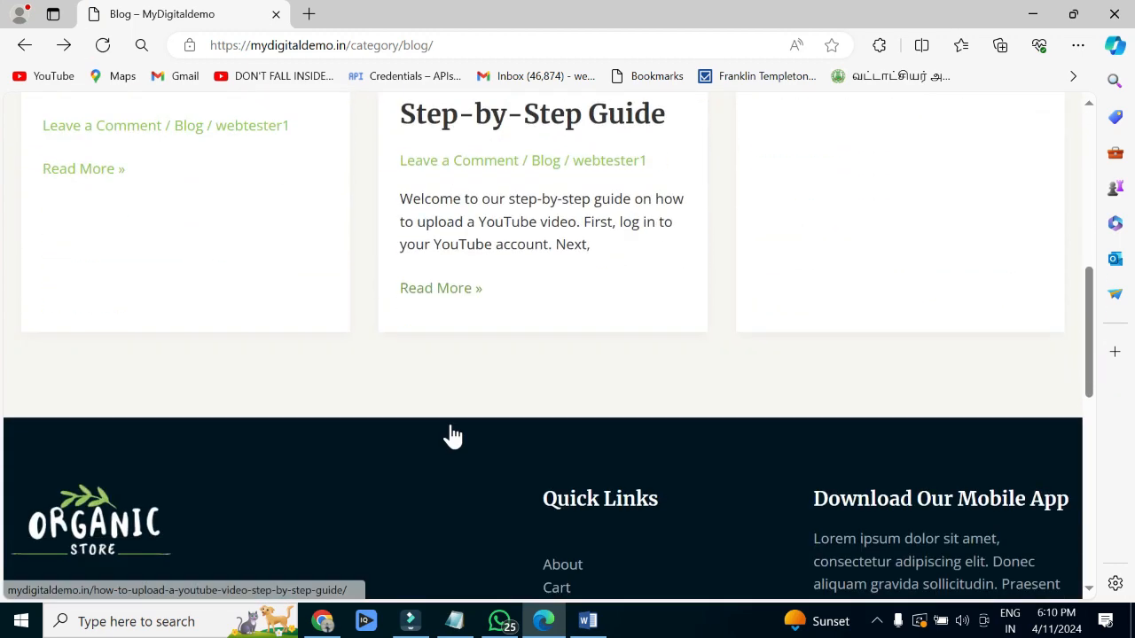
scroll(646, 529, up, 3)
scroll(646, 522, up, 1)
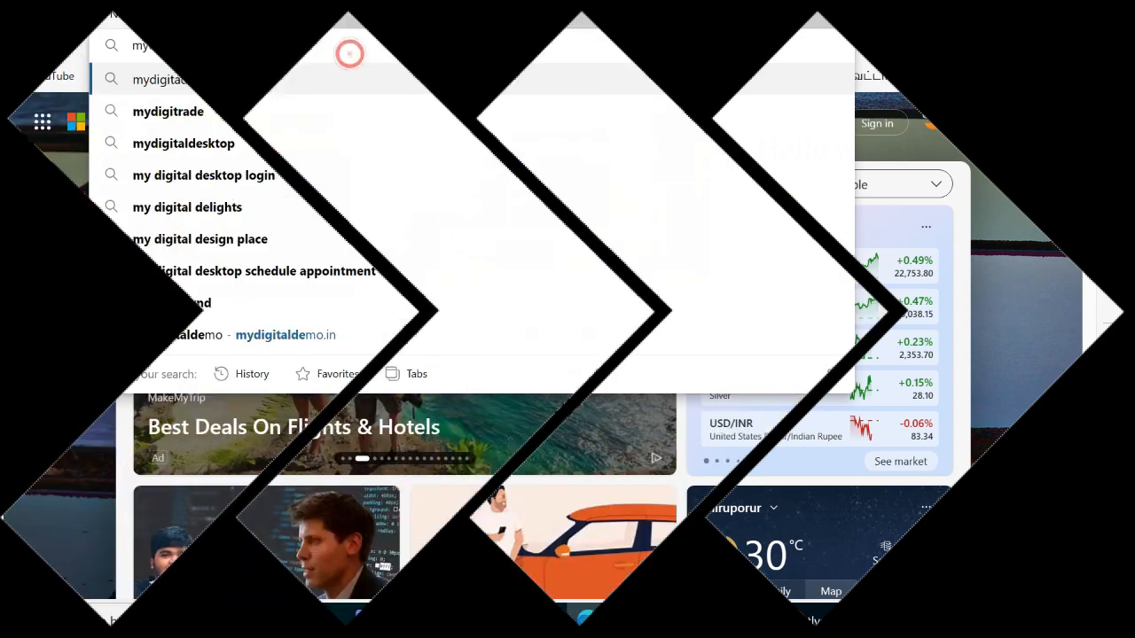
Load mydigitaldemo.in and go to the store's Blog page from its home page
key(shift+Left)
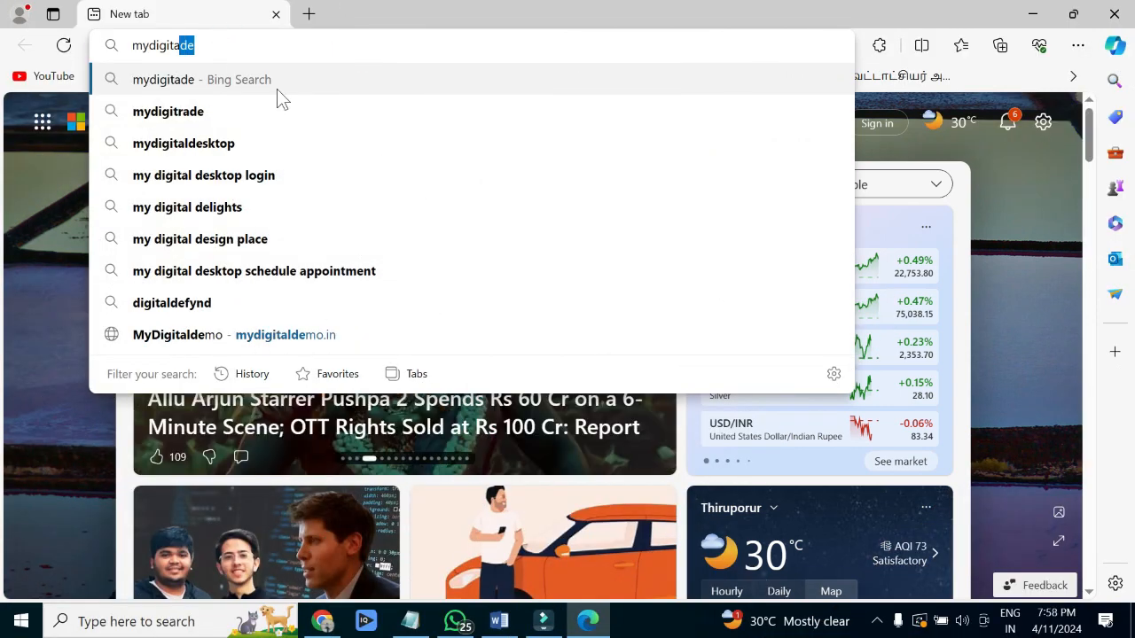
text(ldemo.in)
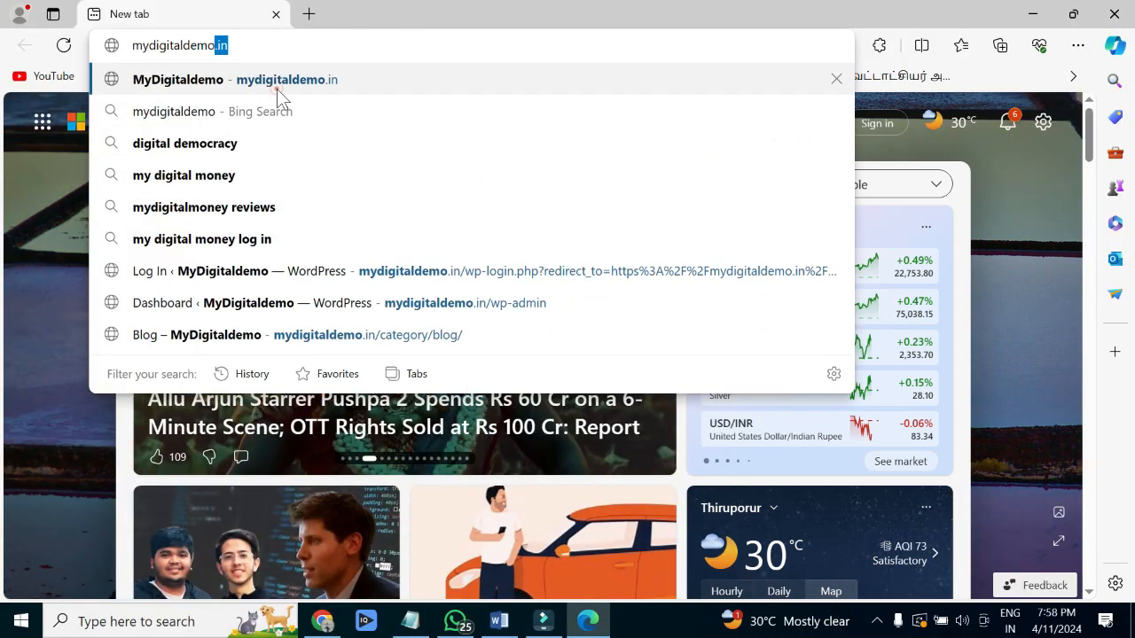
key(Return)
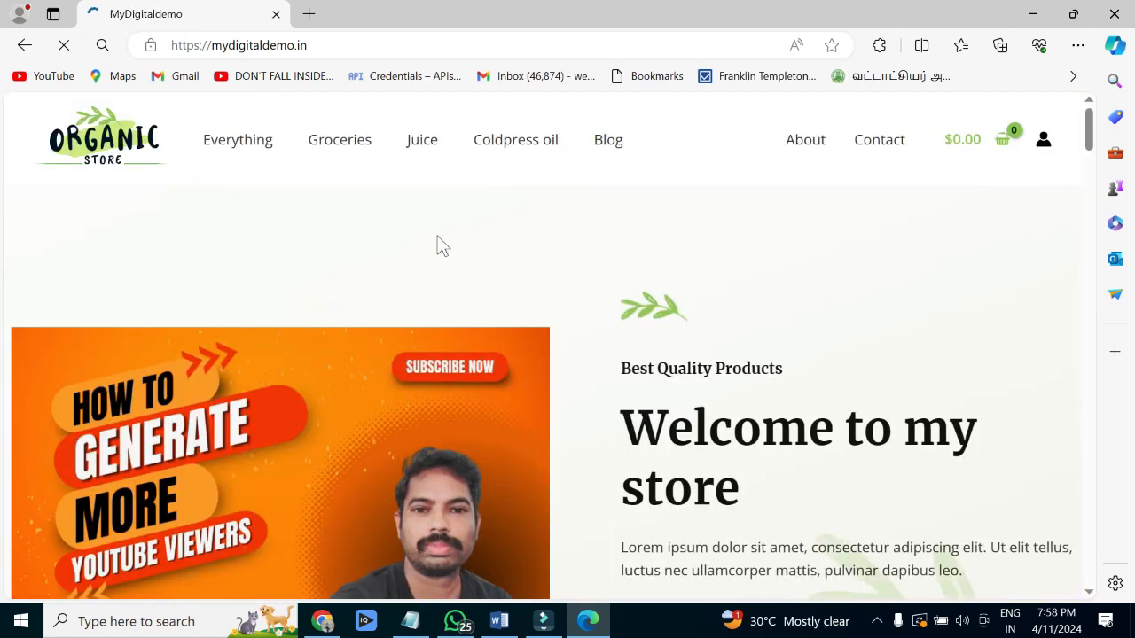
scroll(437, 237, down, 3)
scroll(437, 237, up, 3)
click(604, 142)
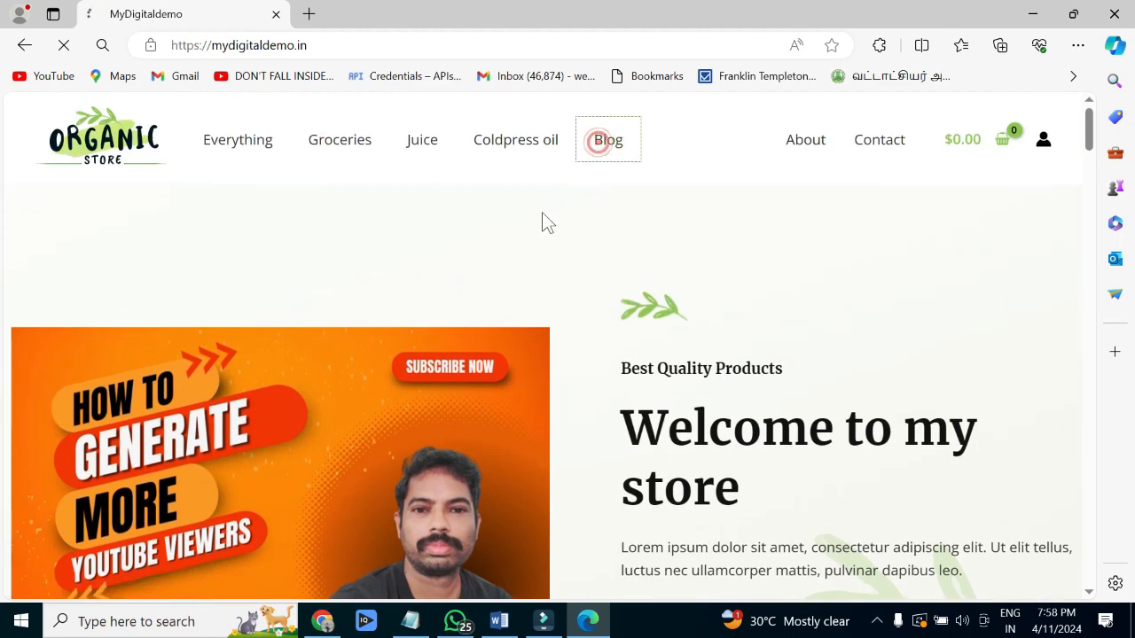
Open the "How to Upload Youtube video" post, check its embedded video and return to the Blog page
scroll(545, 266, down, 2)
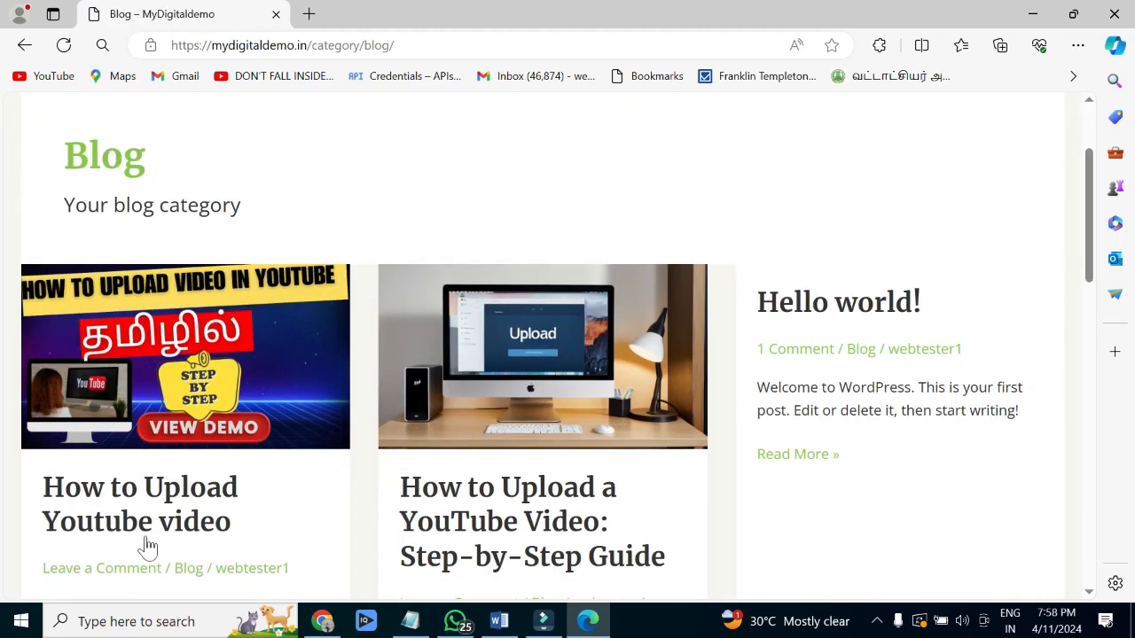
click(226, 530)
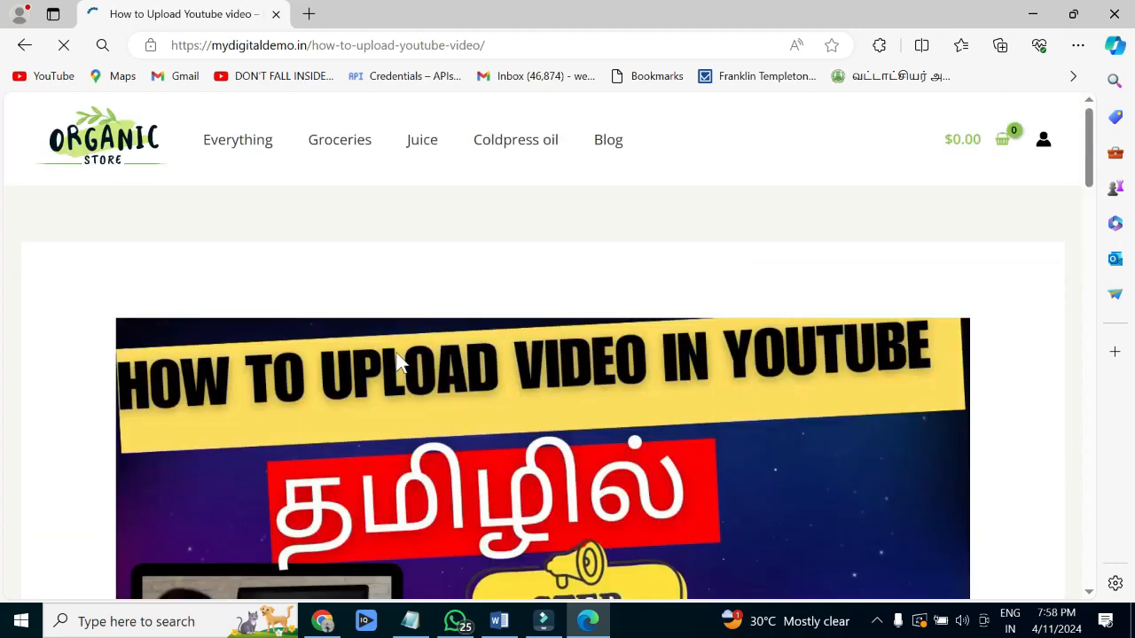
scroll(395, 350, down, 3)
scroll(395, 350, down, 4)
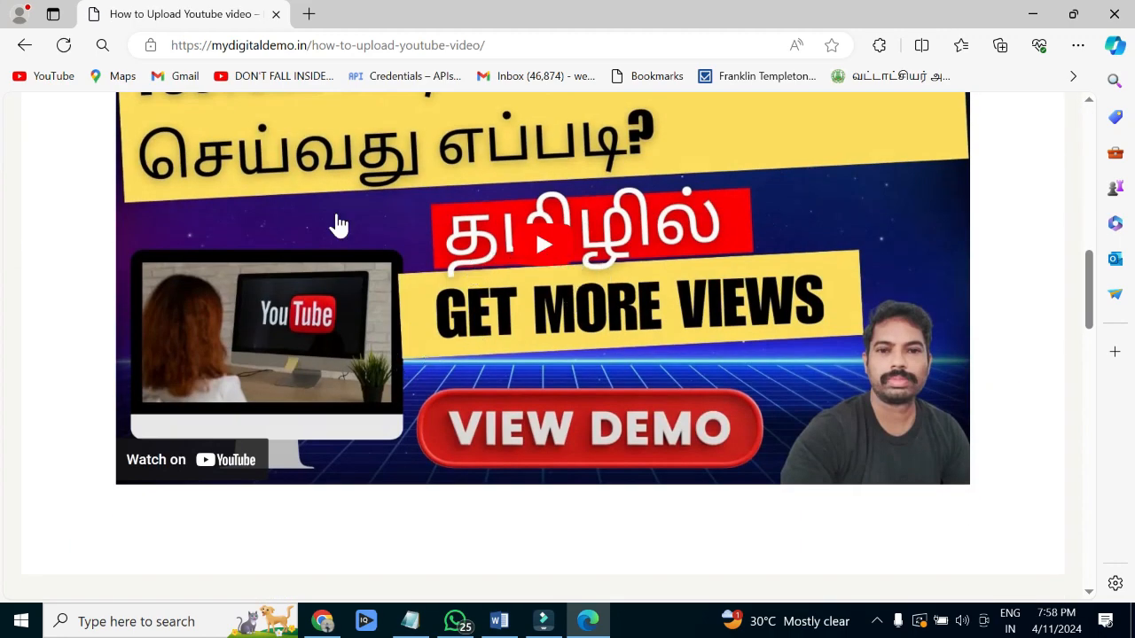
click(25, 45)
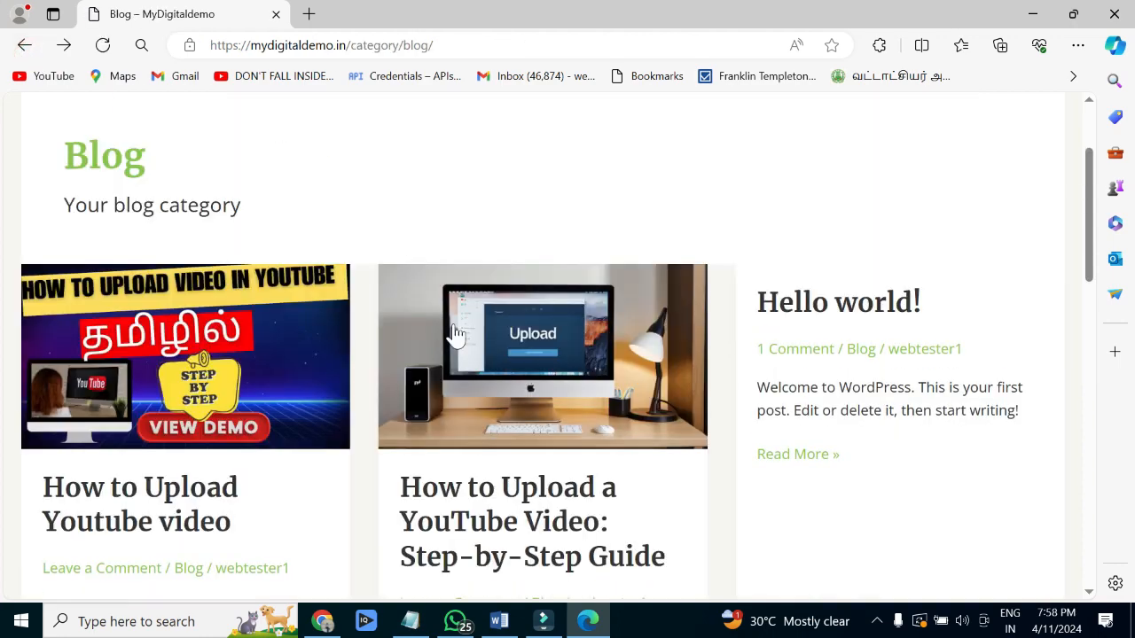
Open the "How to Upload a YouTube Video: Step-by-Step Guide" post, review its text and return to the Blog page
click(525, 509)
scroll(524, 334, down, 8)
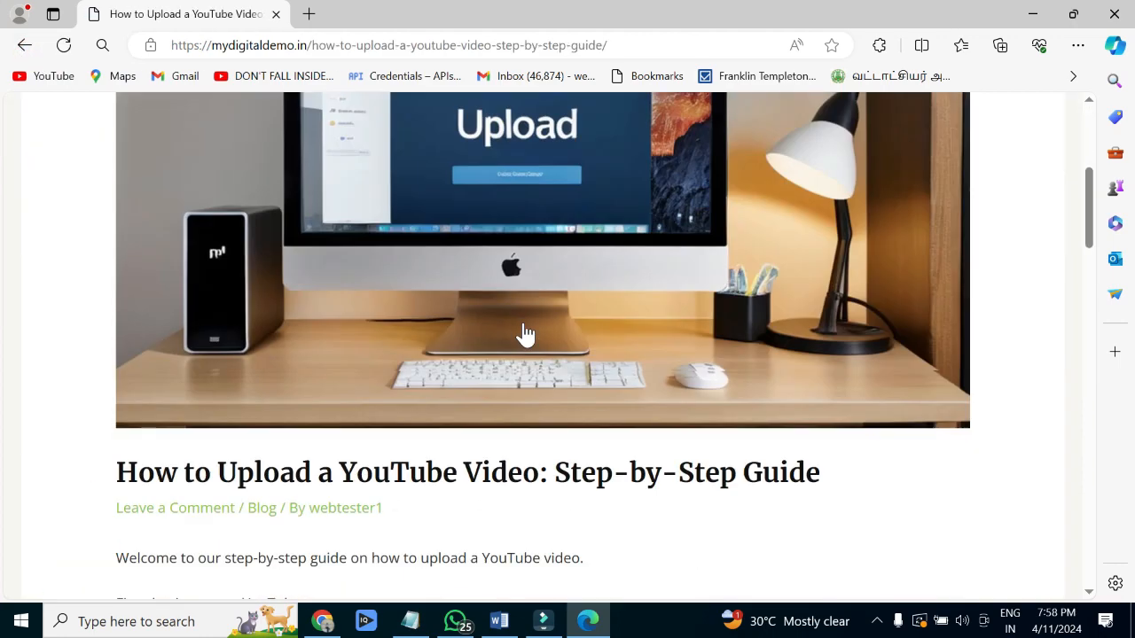
scroll(525, 333, down, 4)
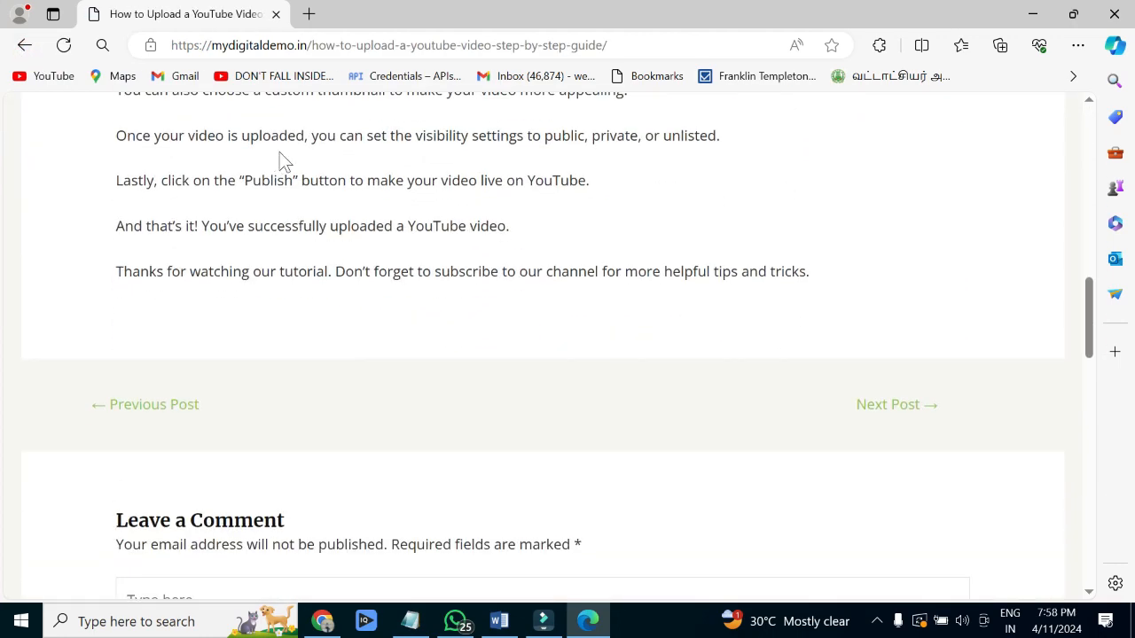
click(25, 46)
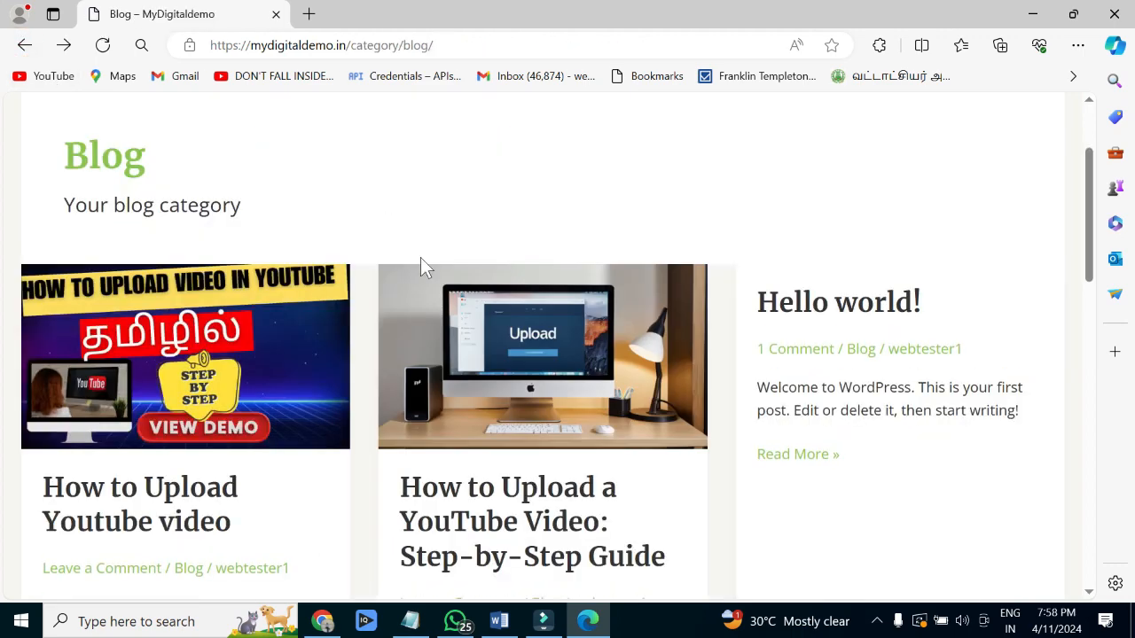